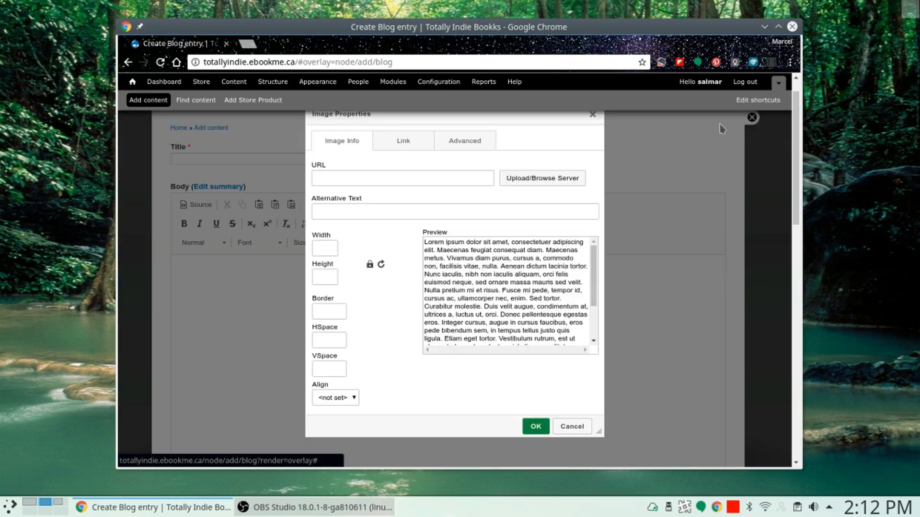
Cancel the image properties dialog and close the unfinished blog entry form.
click(560, 427)
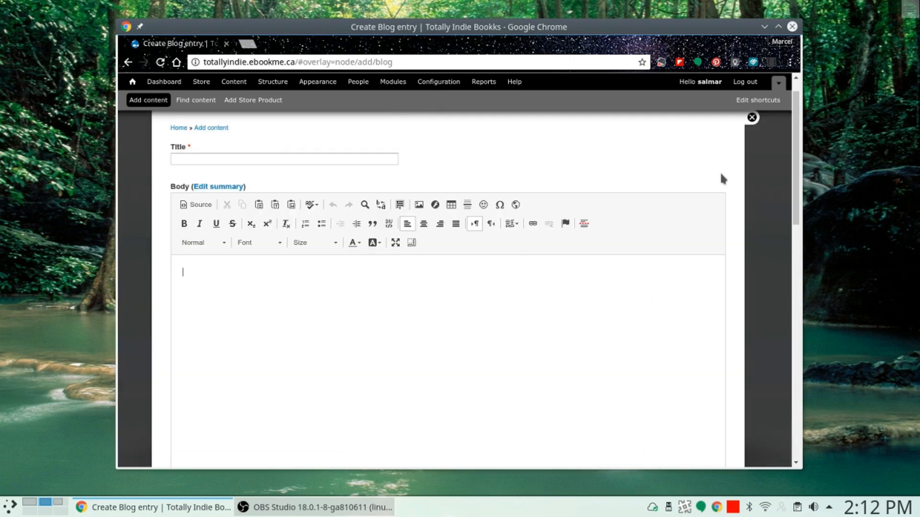
click(752, 117)
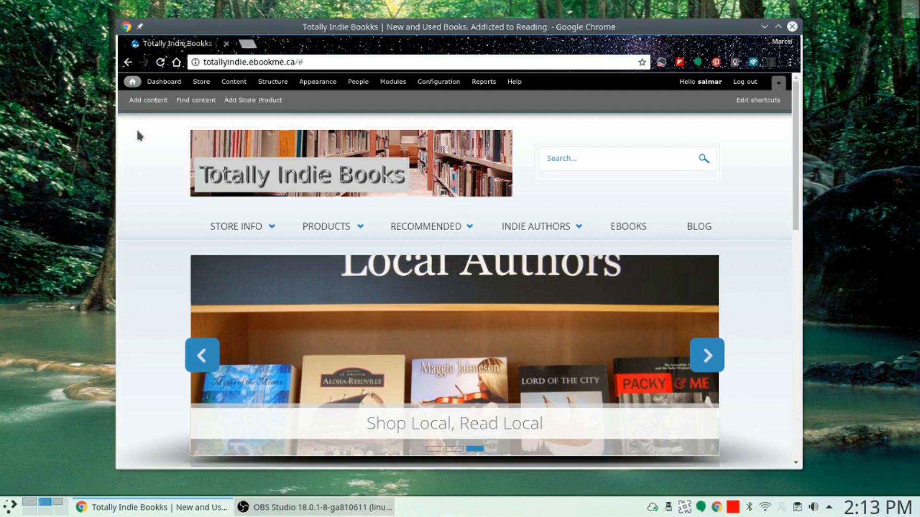
Start a new Blog entry and give it the title "My test blog entry".
click(141, 103)
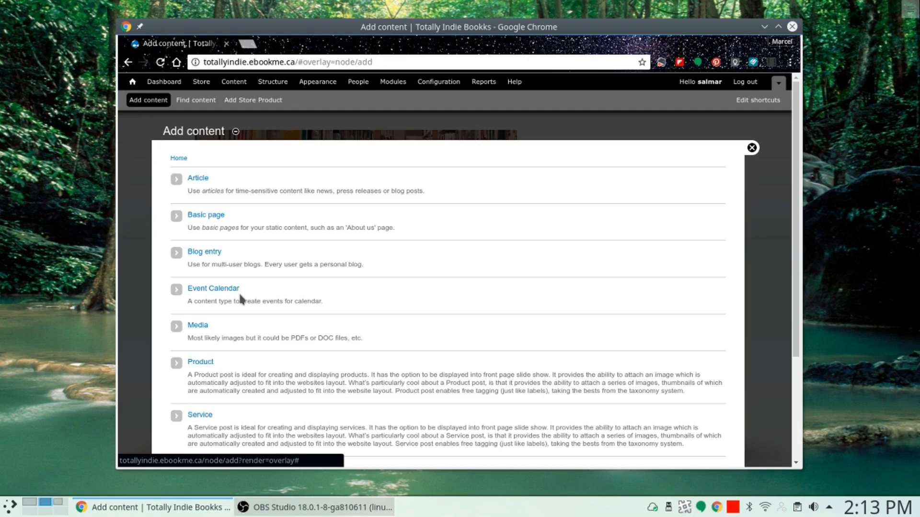
click(215, 257)
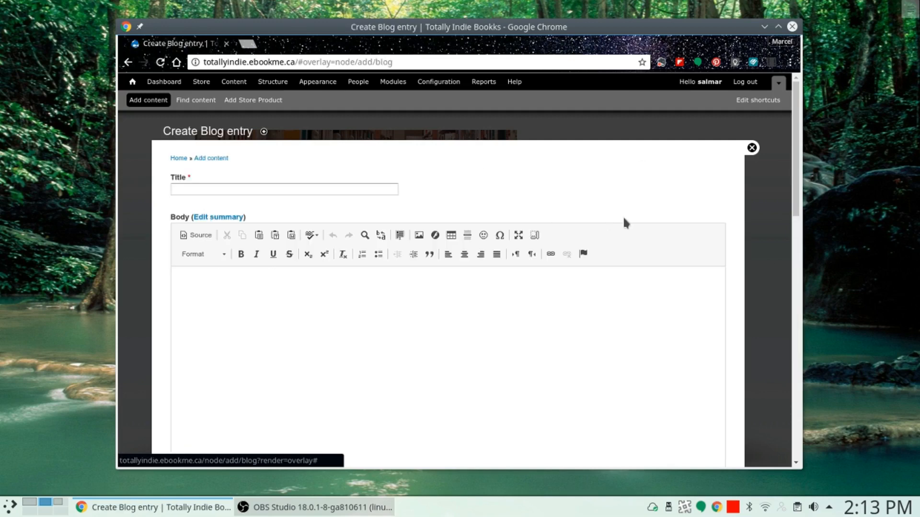
click(191, 189)
text(My test blog entry)
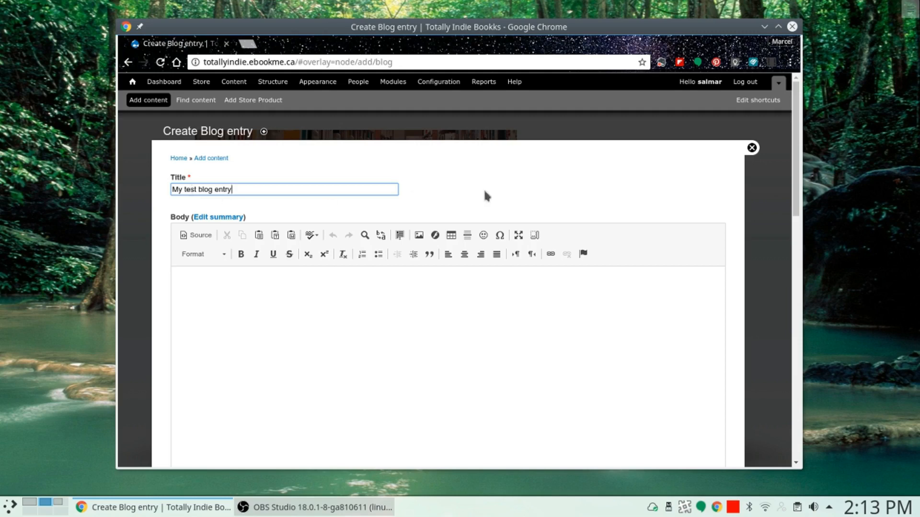
Write the body text "It was a dark and stormy night. Suddenly, a shot rang out. And then, things took a turn for the silly.".
click(271, 285)
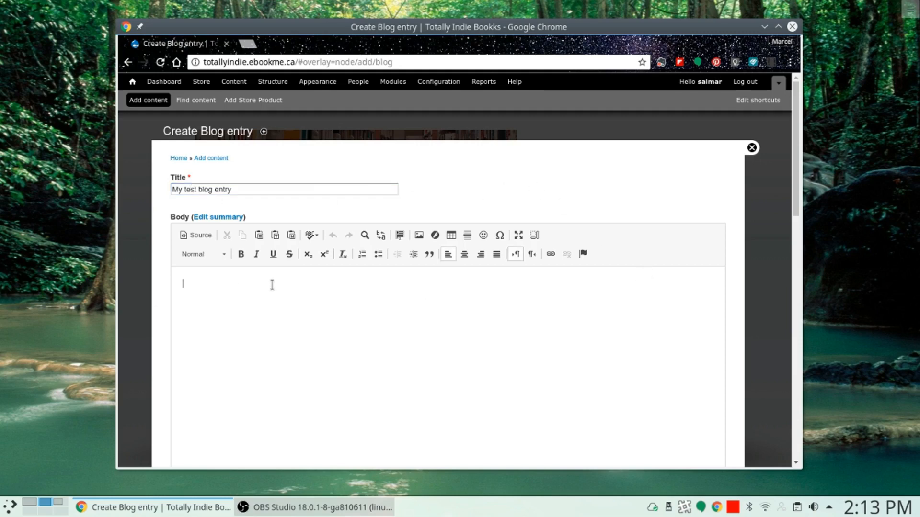
text(It was a dark and stormy night. Suddenly, a shot rang out. And then, things took a t)
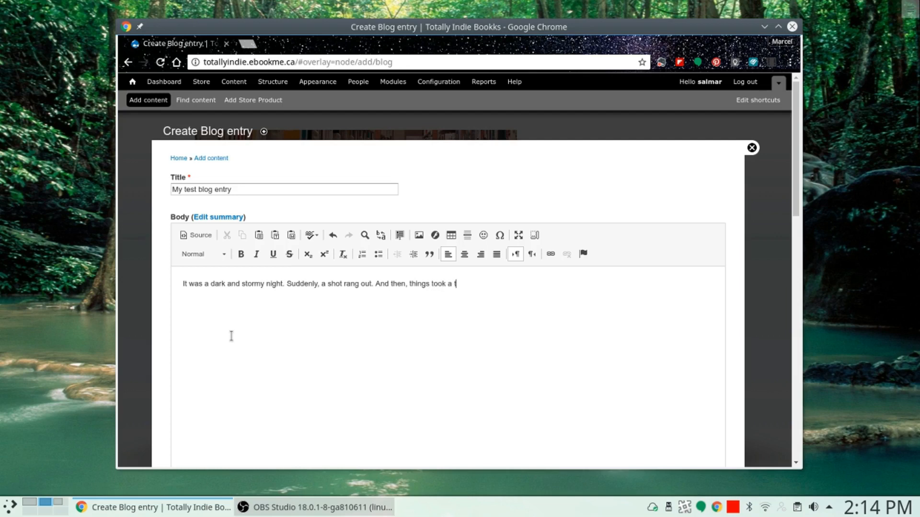
text(urn for the s)
text(illy.)
key(Return)
Split the body text before "And then" into a separate paragraph, leaving an empty line between the two paragraphs.
click(377, 284)
key(Return)
key(Return)
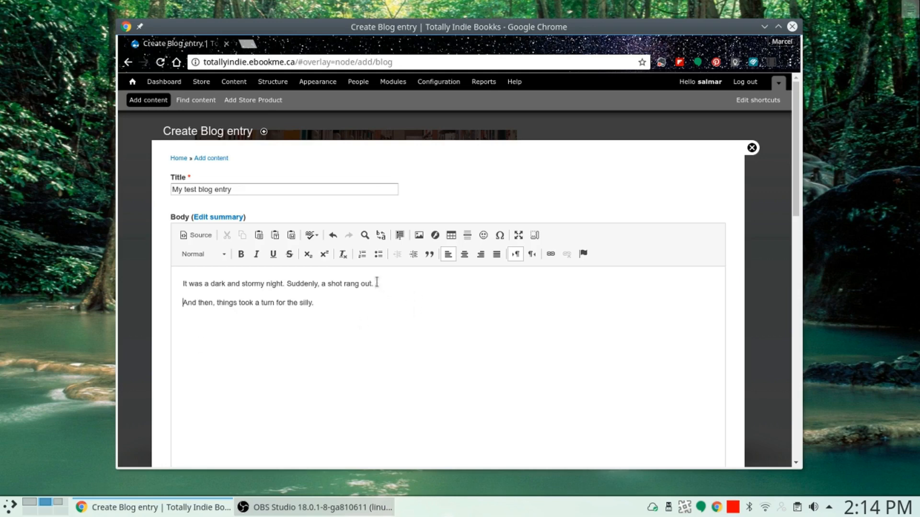
click(181, 302)
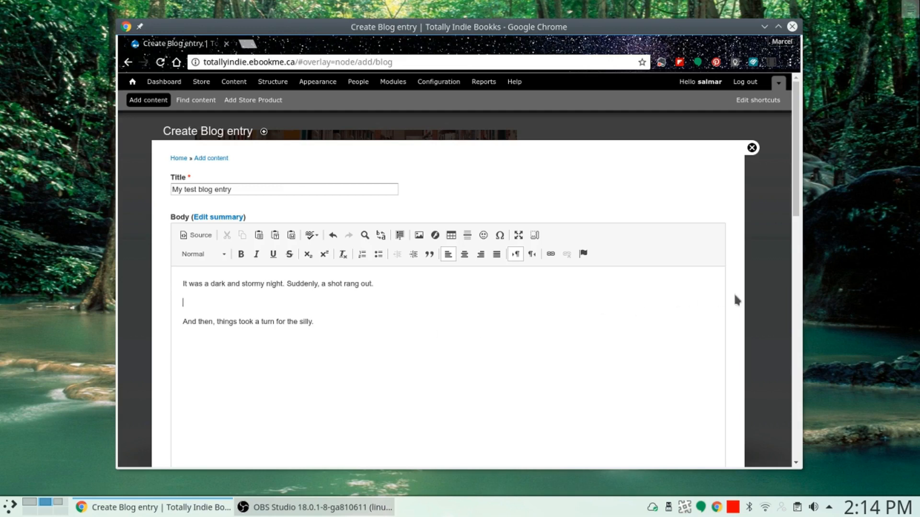
Format the word "dark" as bold and the word "stormy" as bold italic in the first sentence.
scroll(745, 291, down, 3)
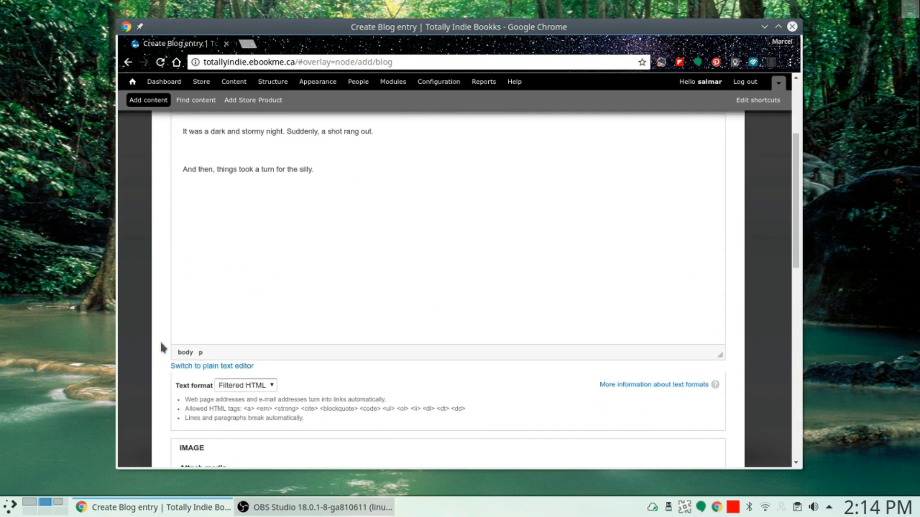
scroll(367, 398, up, 3)
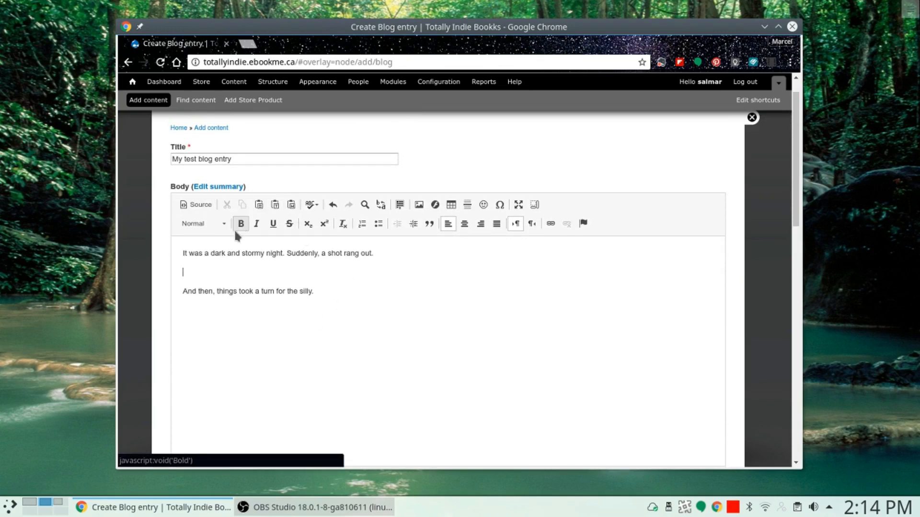
double_click(217, 253)
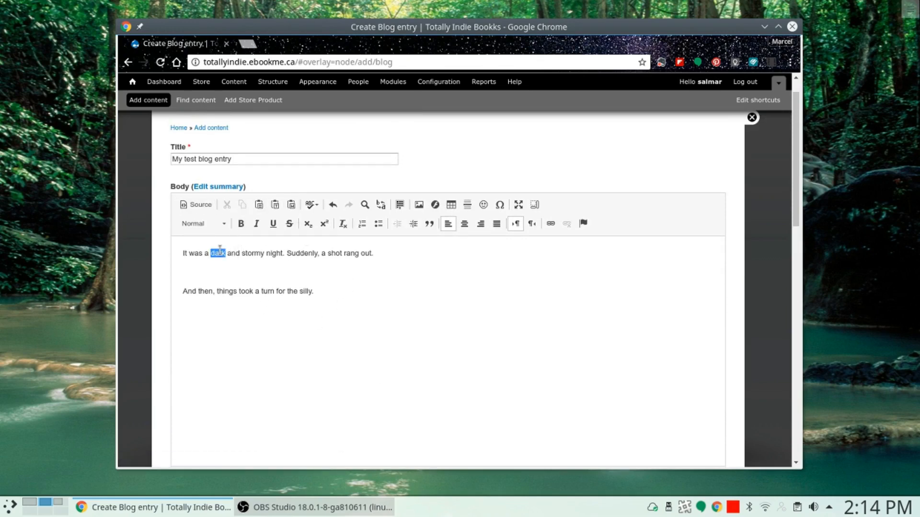
click(241, 224)
double_click(254, 253)
click(256, 224)
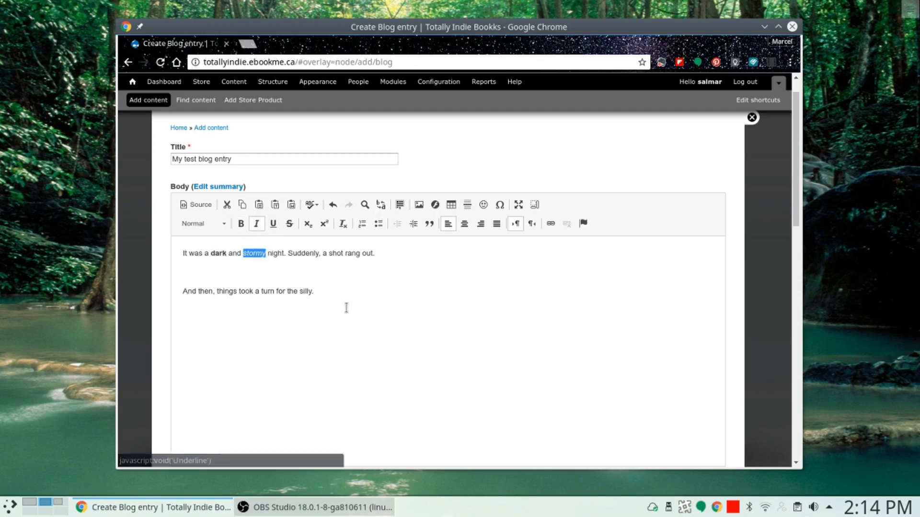
click(246, 226)
click(408, 314)
Underline the sentence "Suddenly, a shot rang out." in the first paragraph.
drag(289, 254, 387, 254)
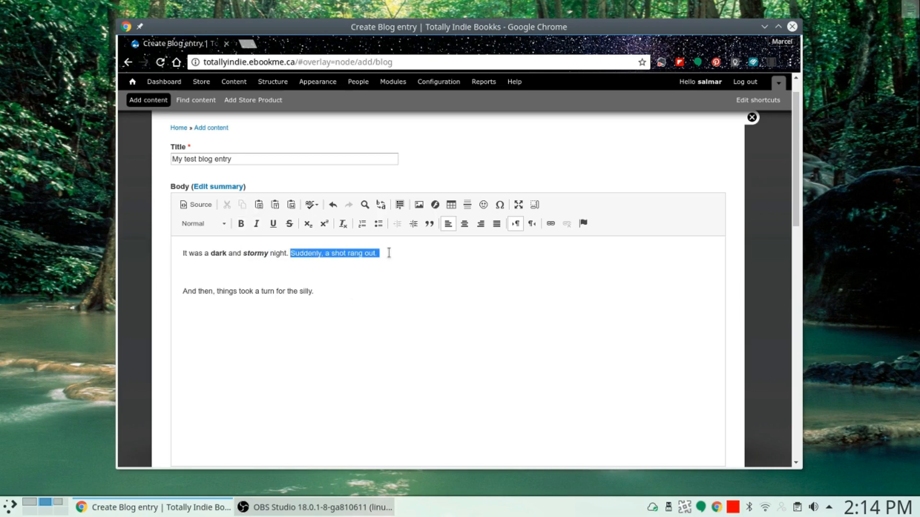
click(275, 226)
click(339, 269)
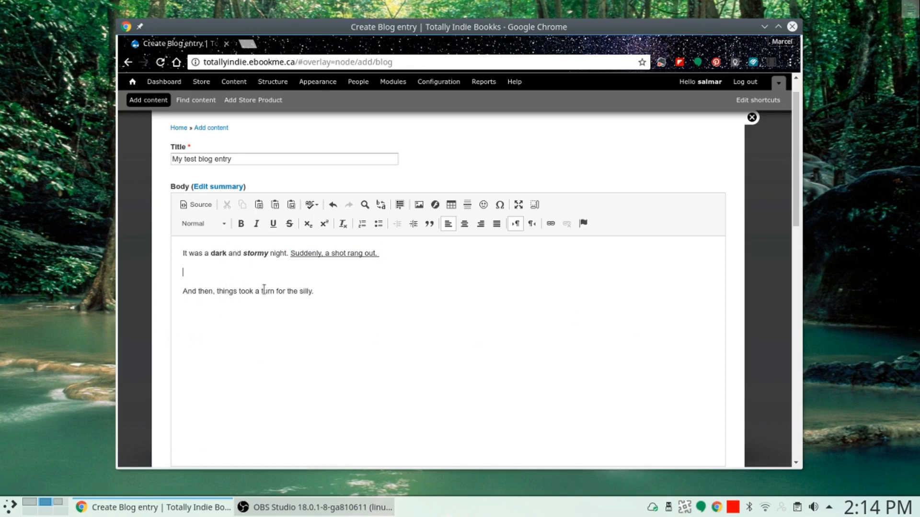
Apply the Heading 2 paragraph format to the line "And then, things took a turn for the silly.".
double_click(305, 290)
click(224, 225)
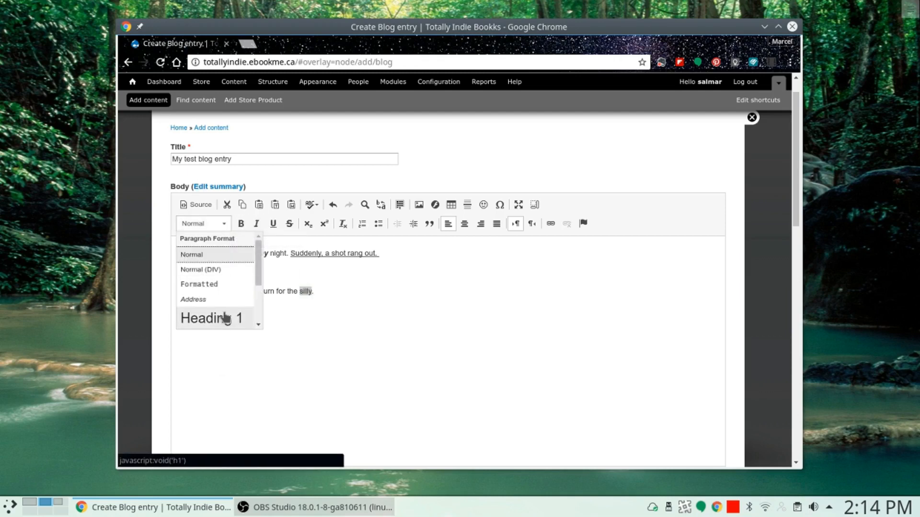
scroll(225, 287, down, 2)
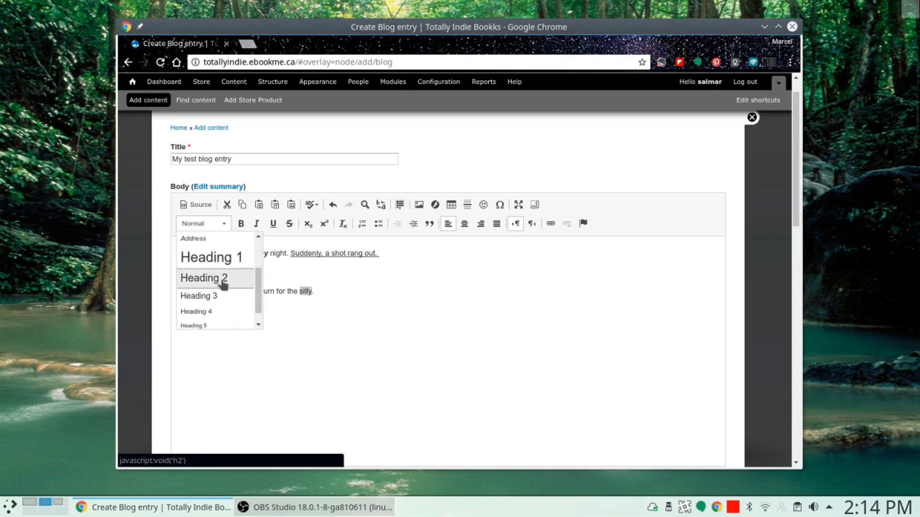
click(223, 282)
click(567, 359)
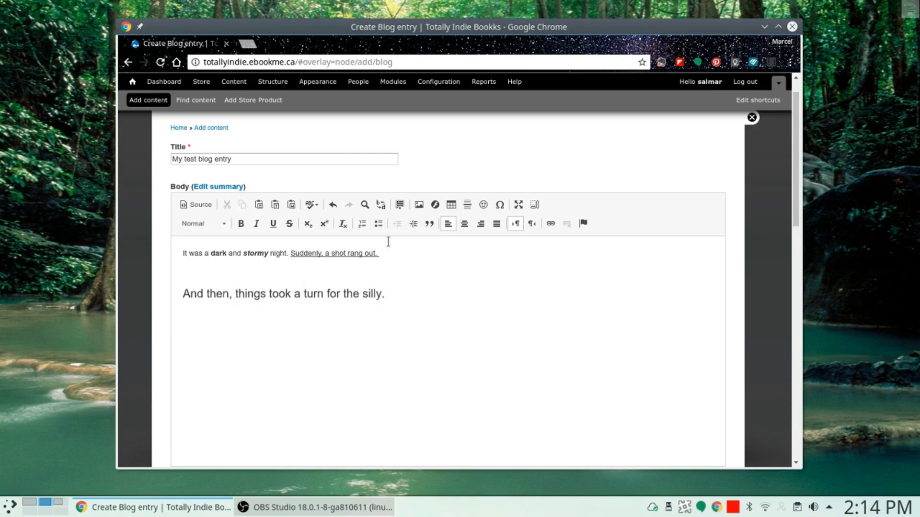
Apply italic and strikethrough to the entire heading line at the end of the body text.
triple_click(218, 295)
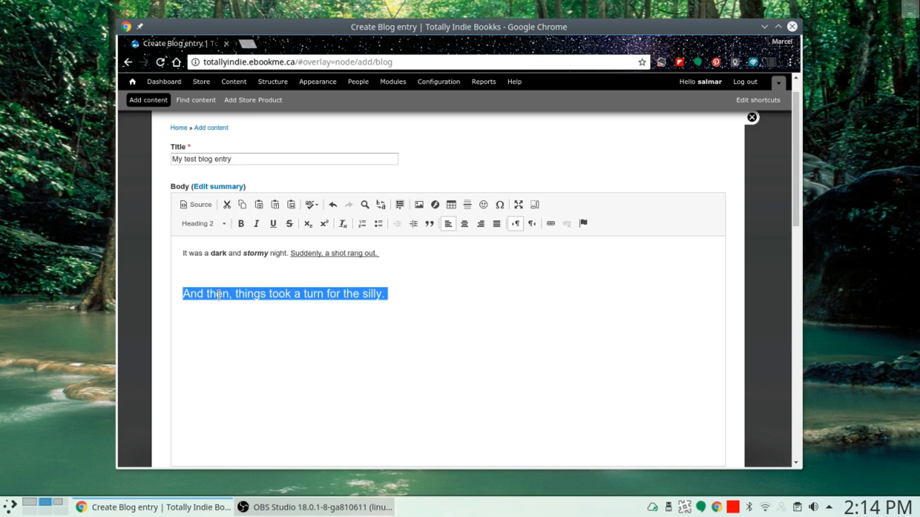
click(258, 226)
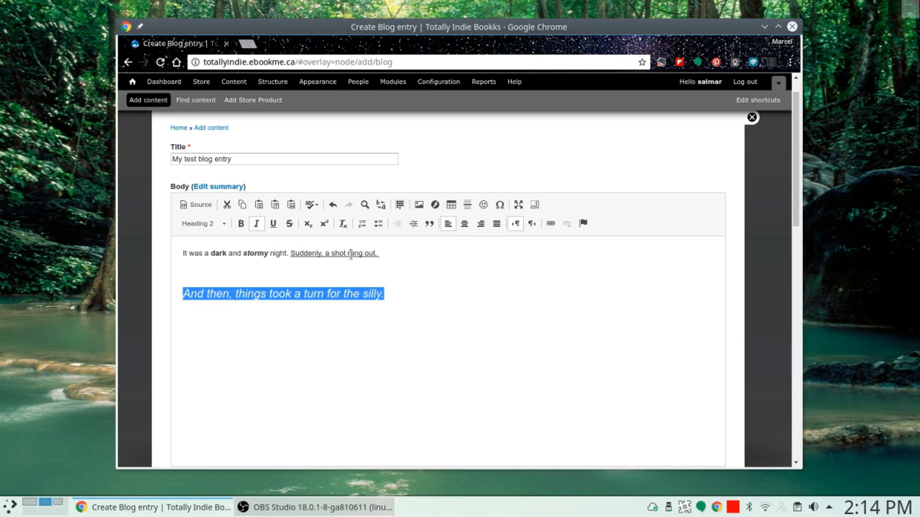
click(285, 225)
click(541, 383)
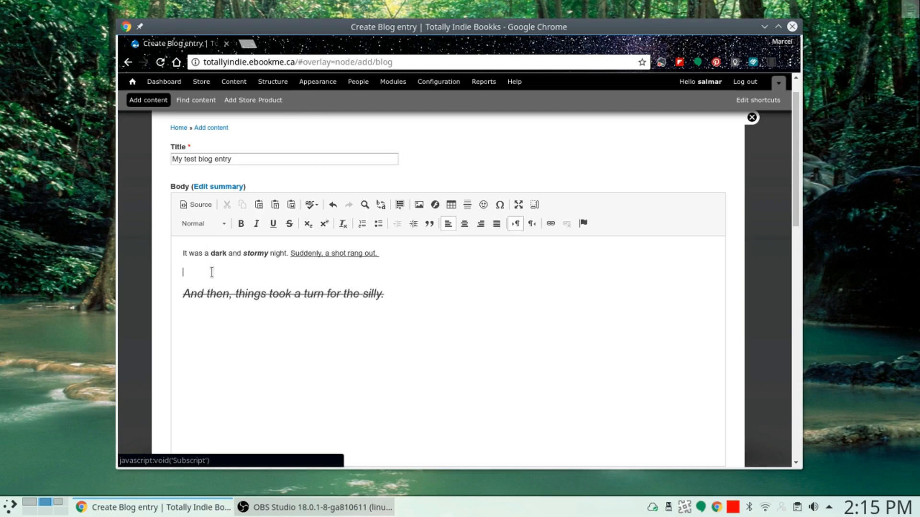
Change the body's text format to Full HTML.
scroll(633, 303, down, 1)
scroll(633, 303, down, 3)
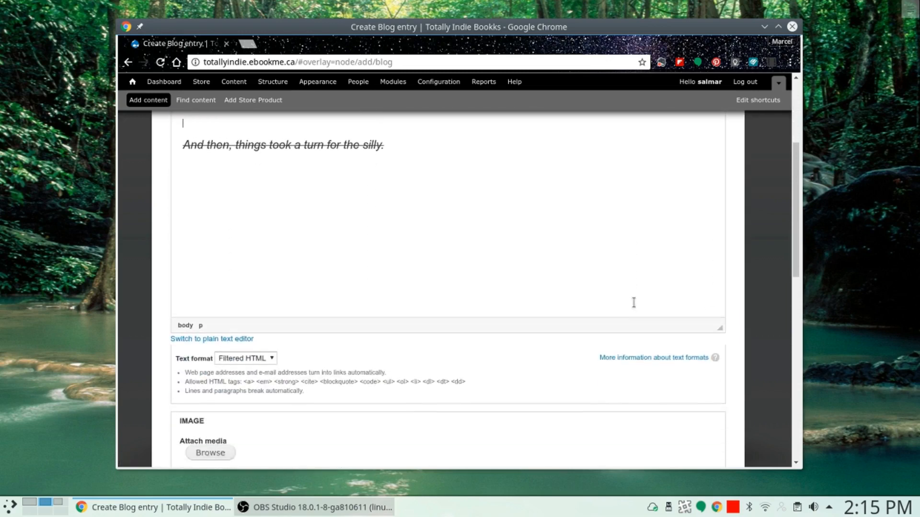
click(233, 355)
click(236, 373)
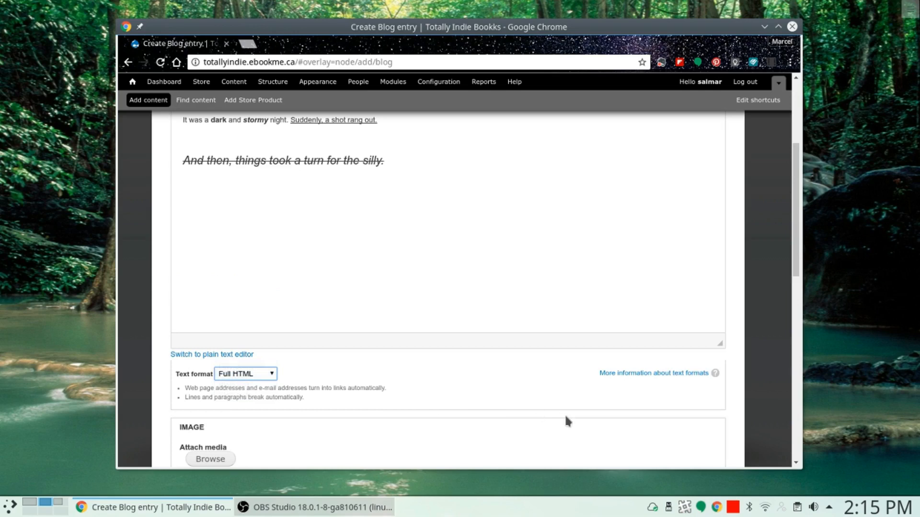
scroll(560, 284, up, 3)
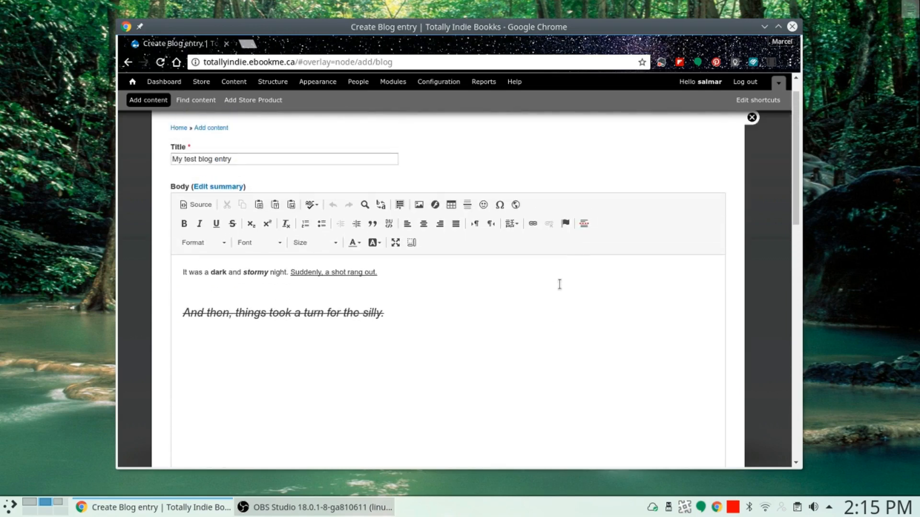
Place the cursor on the empty line between the two paragraphs and open the image properties for a new image.
click(184, 293)
scroll(516, 319, down, 2)
scroll(517, 319, down, 4)
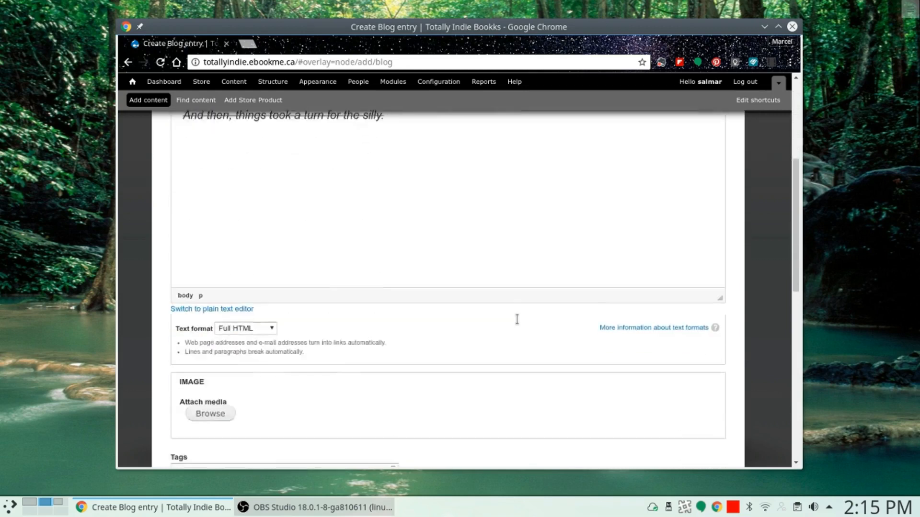
scroll(515, 317, down, 1)
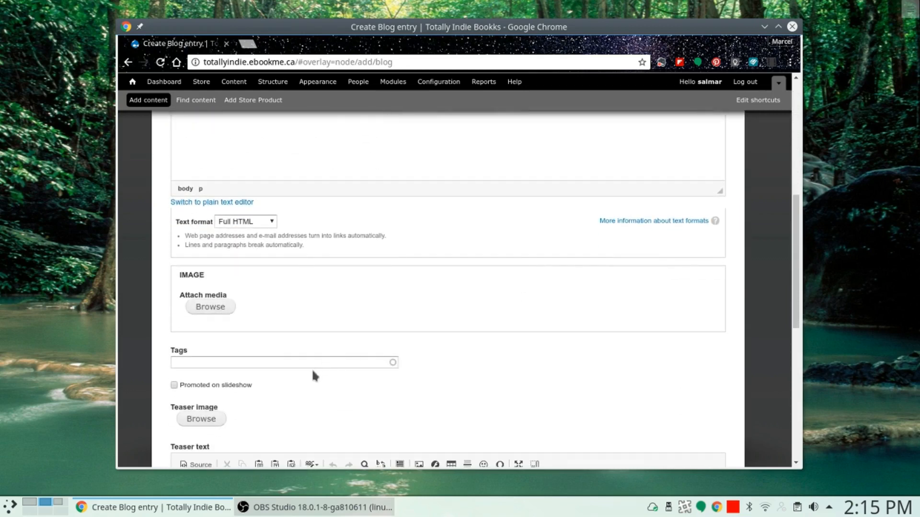
scroll(450, 304, up, 7)
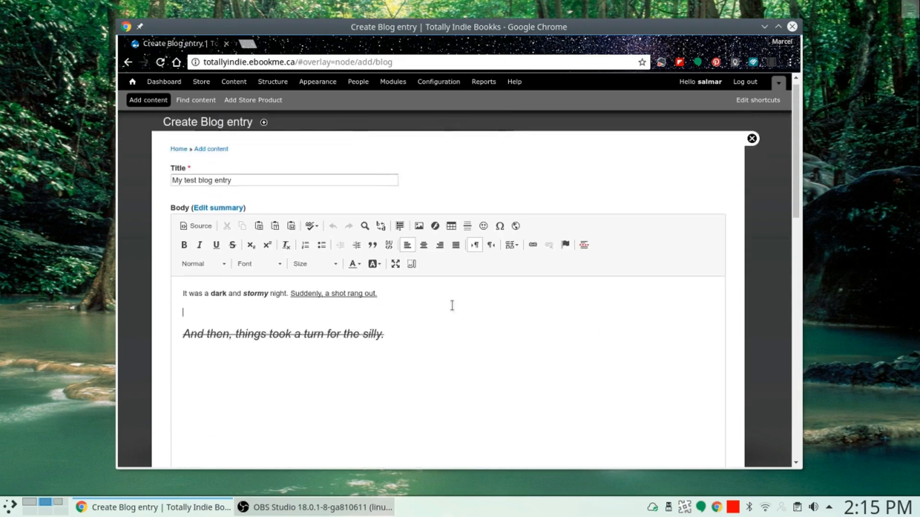
click(181, 326)
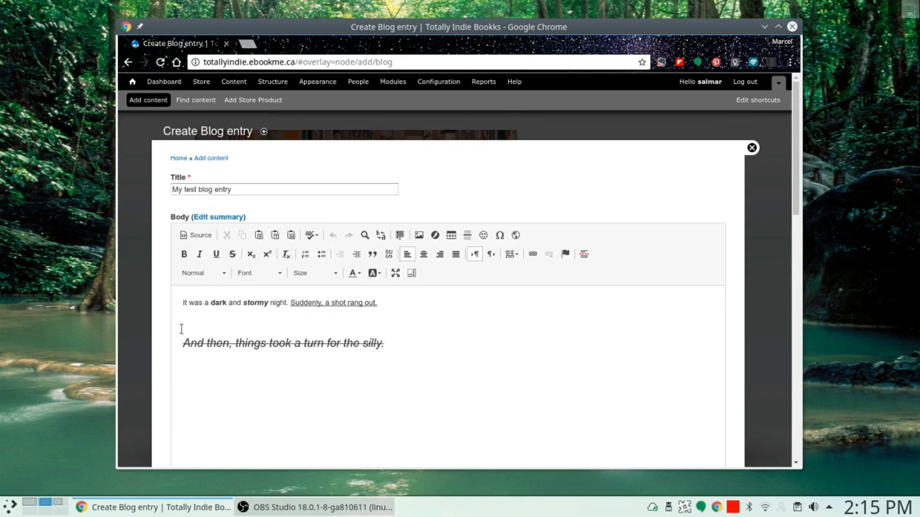
click(420, 239)
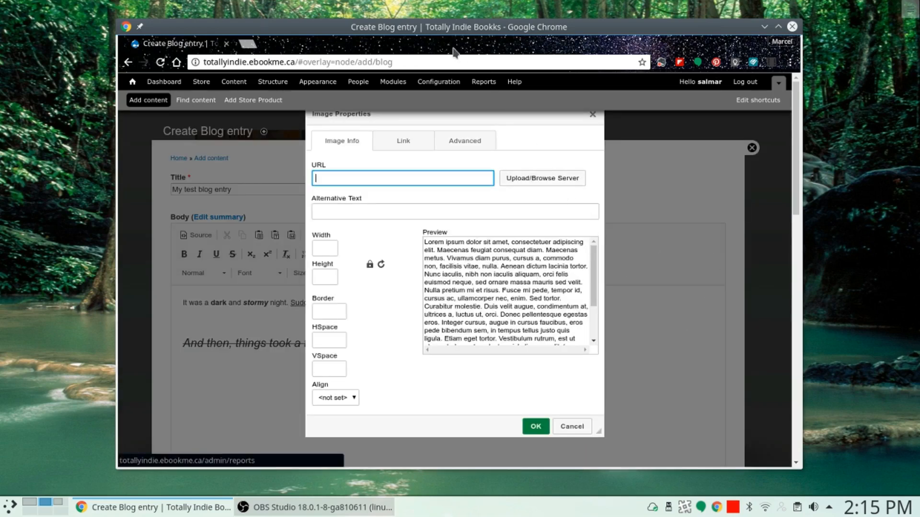
Move the browser window up and extend its lower edge so the whole image dialog fits.
drag(437, 24, 428, 14)
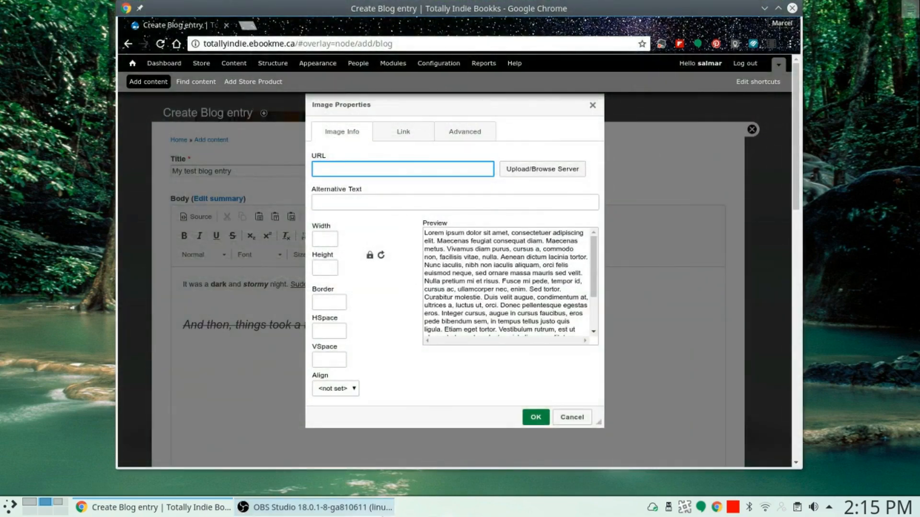
drag(403, 469, 409, 495)
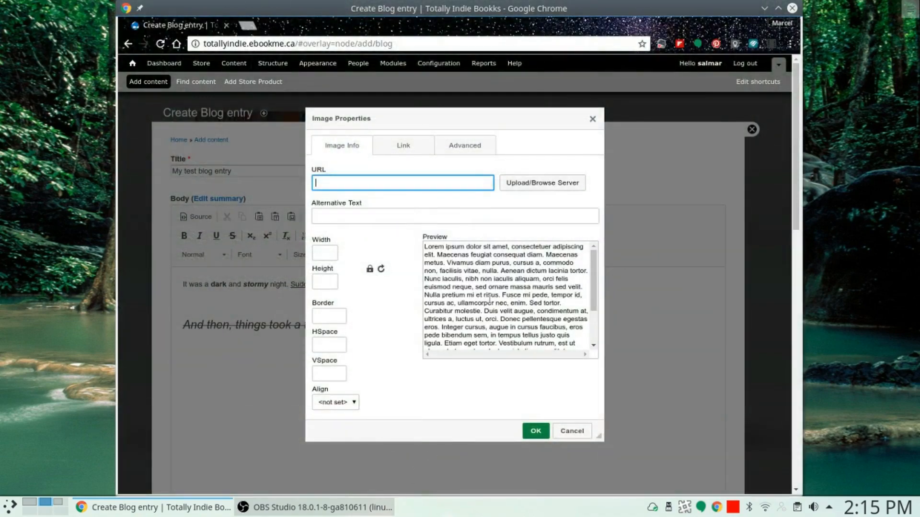
click(554, 186)
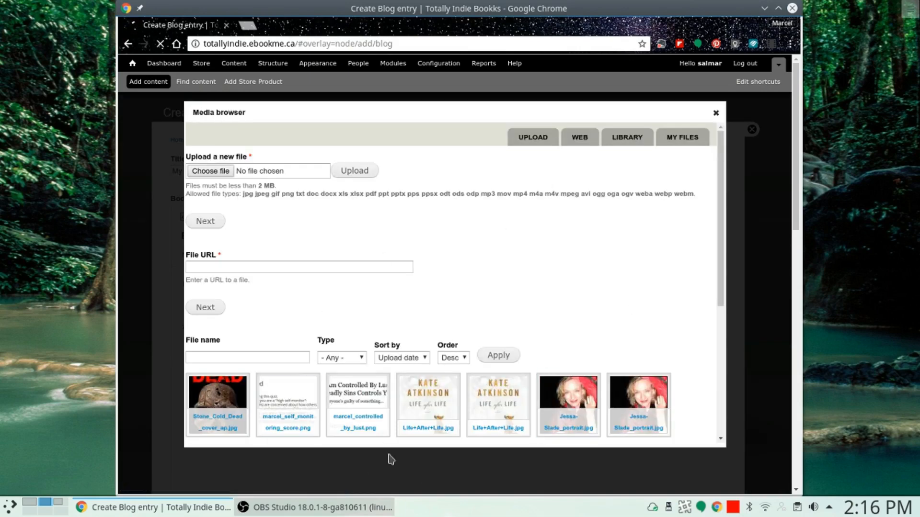
click(631, 138)
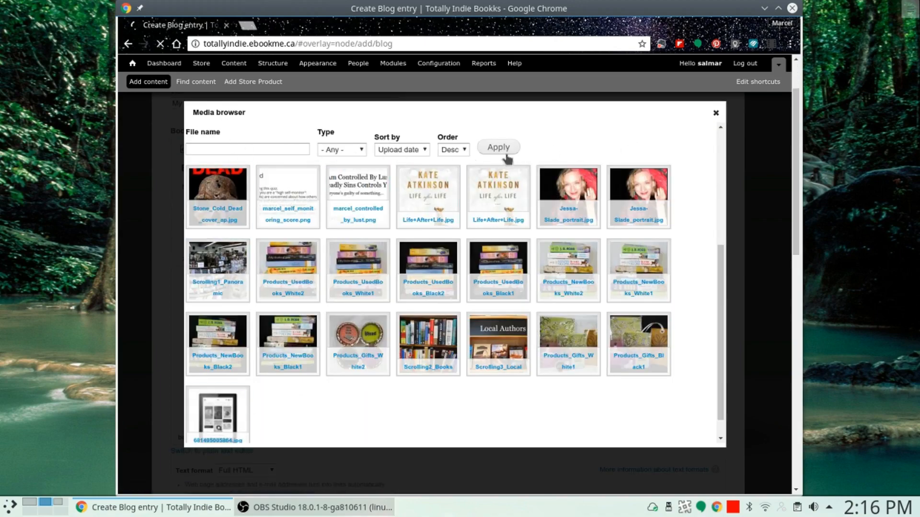
click(715, 114)
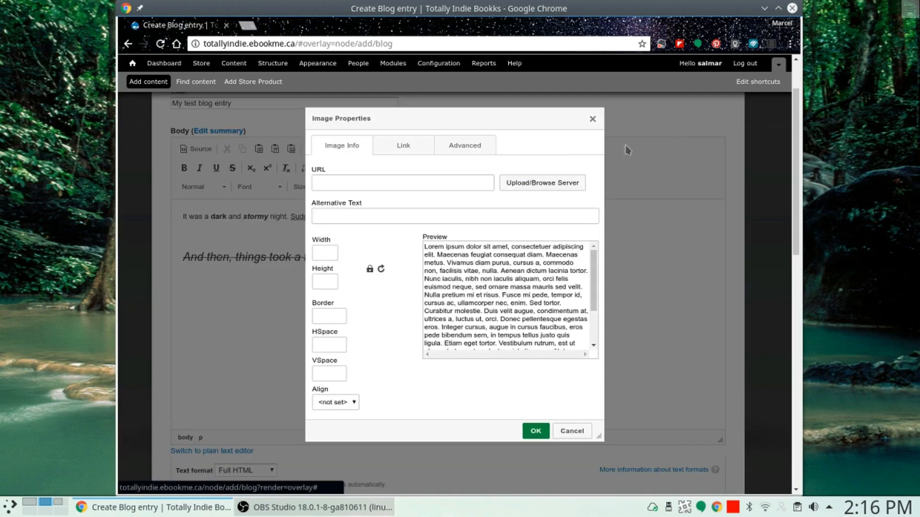
Upload vampyre_torvalds.png from the Pictures folder as the image file, stored as a public local file served by the webserver.
click(519, 183)
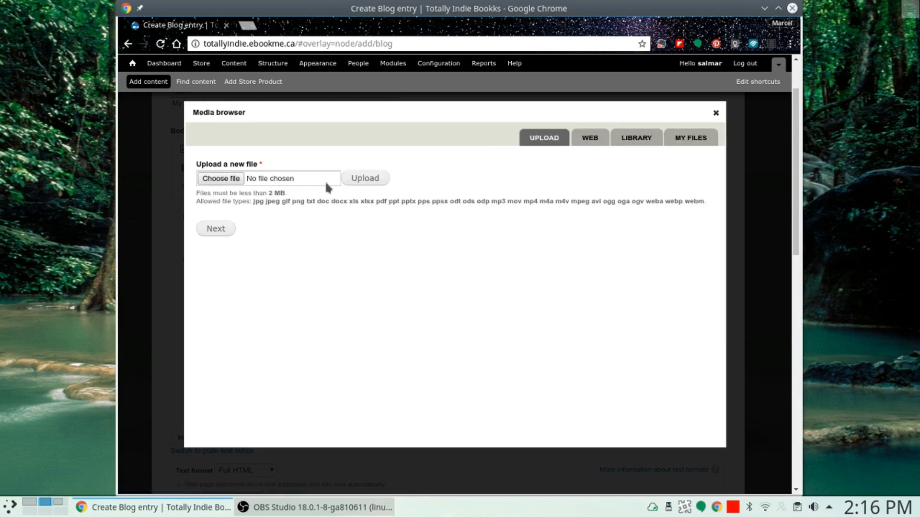
click(242, 184)
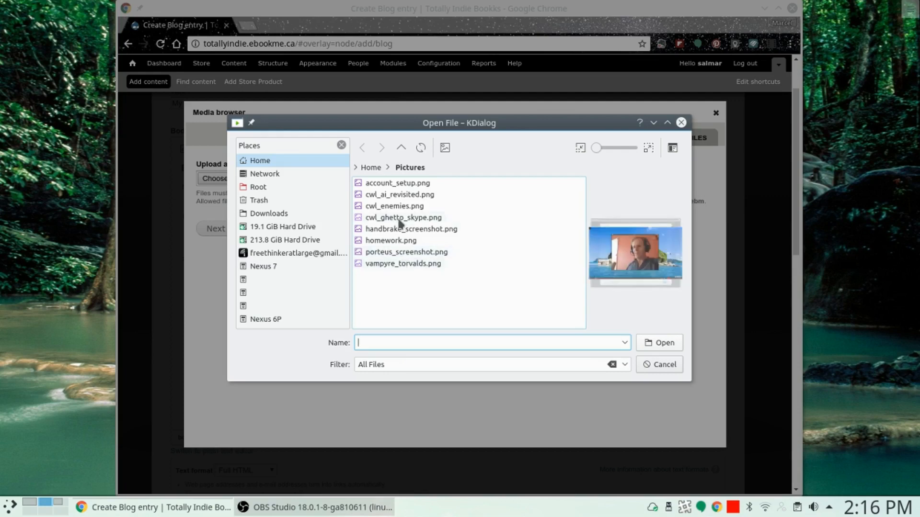
double_click(391, 264)
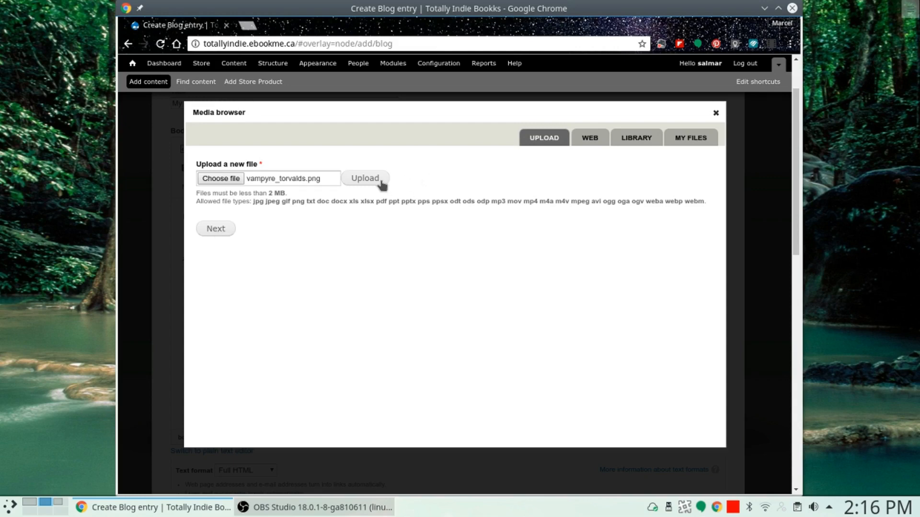
click(229, 228)
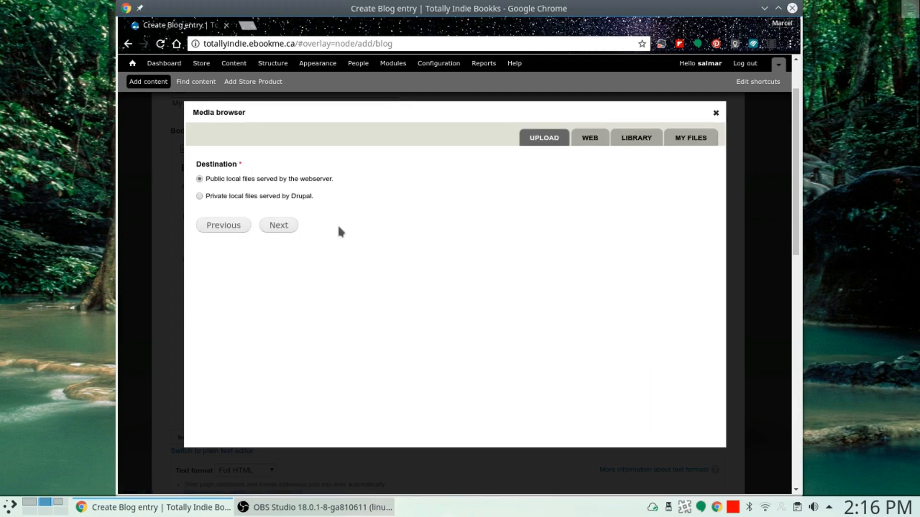
click(287, 226)
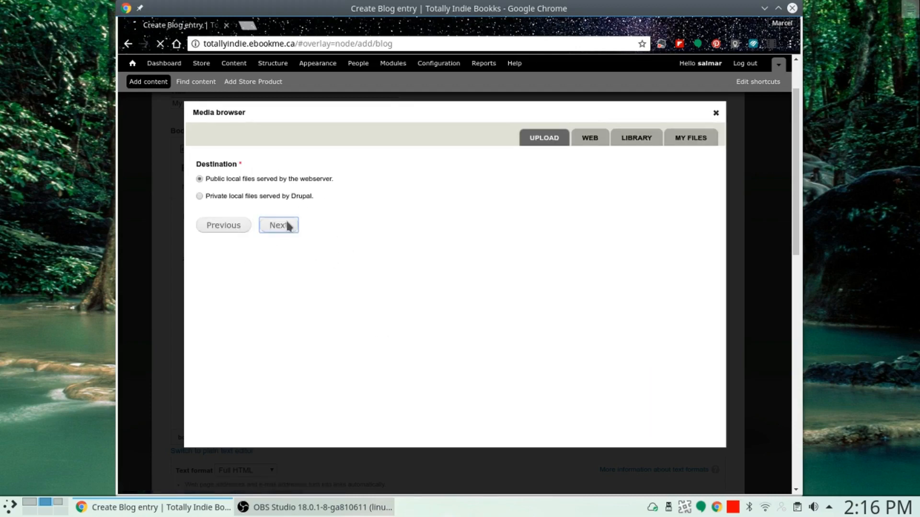
Give the uploaded image the alt text "Story snippet" and the title text "This is a story in progress", and save it.
click(252, 215)
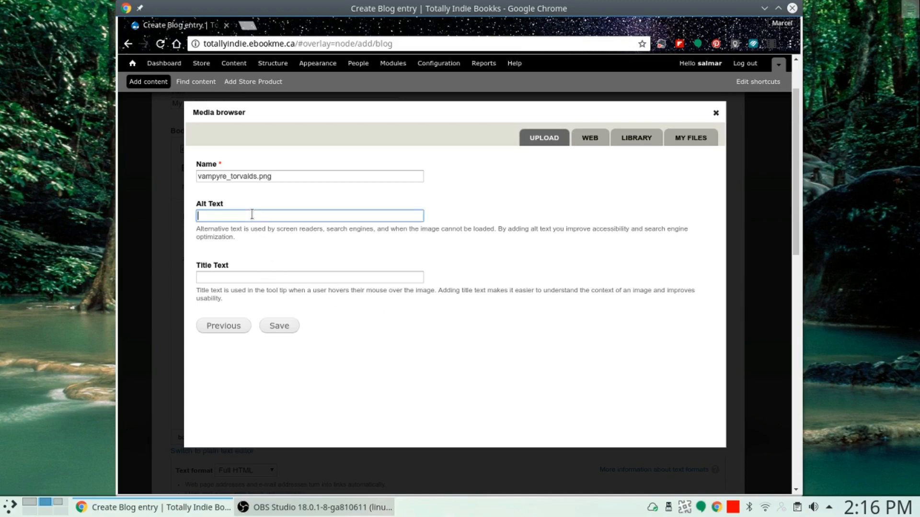
text(Story snippet)
click(249, 278)
text(This is a story)
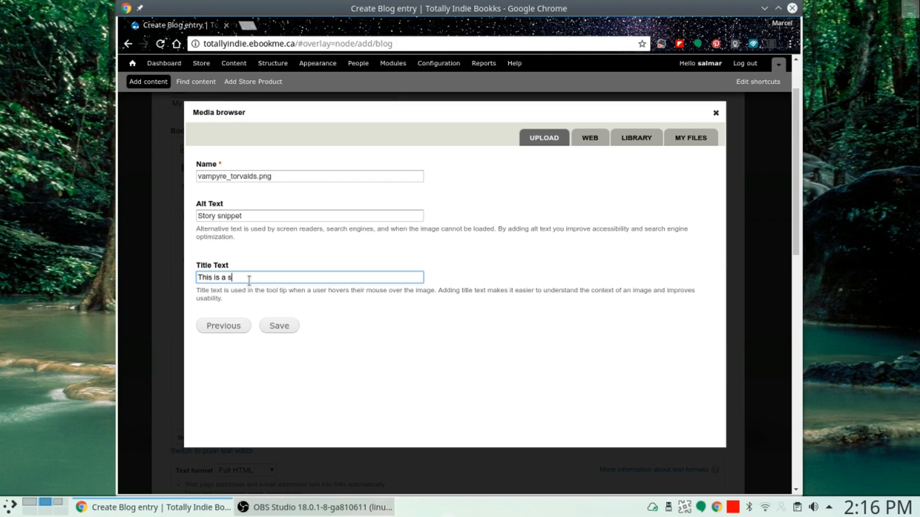
text( in progress)
click(280, 327)
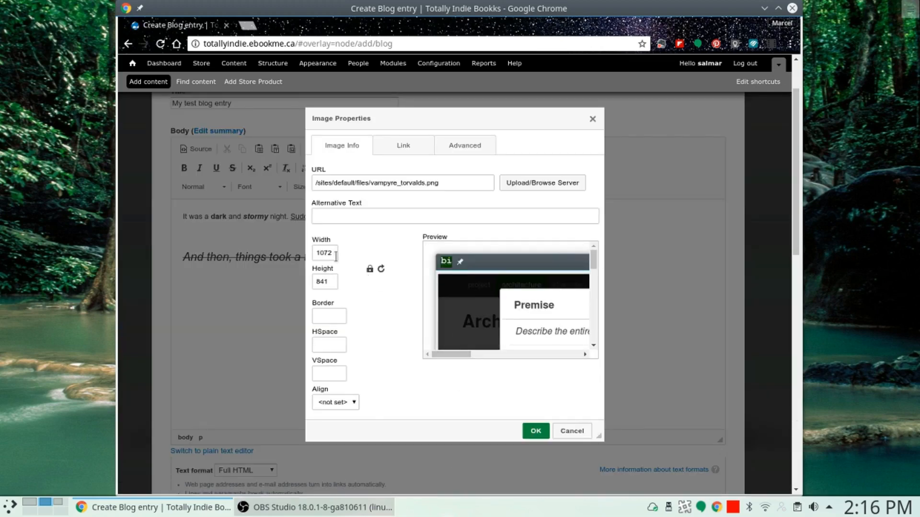
Try a width of 600 for the image and reset it to its original size.
click(369, 269)
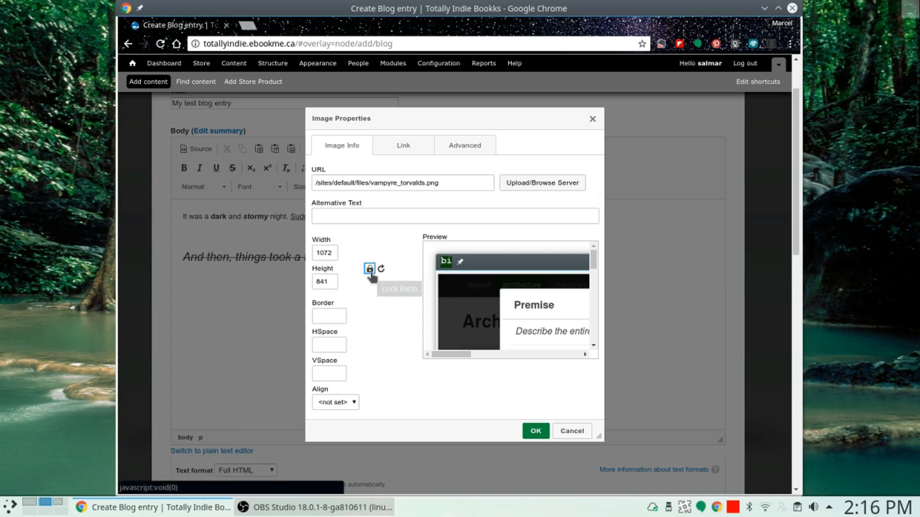
click(336, 253)
double_click(336, 253)
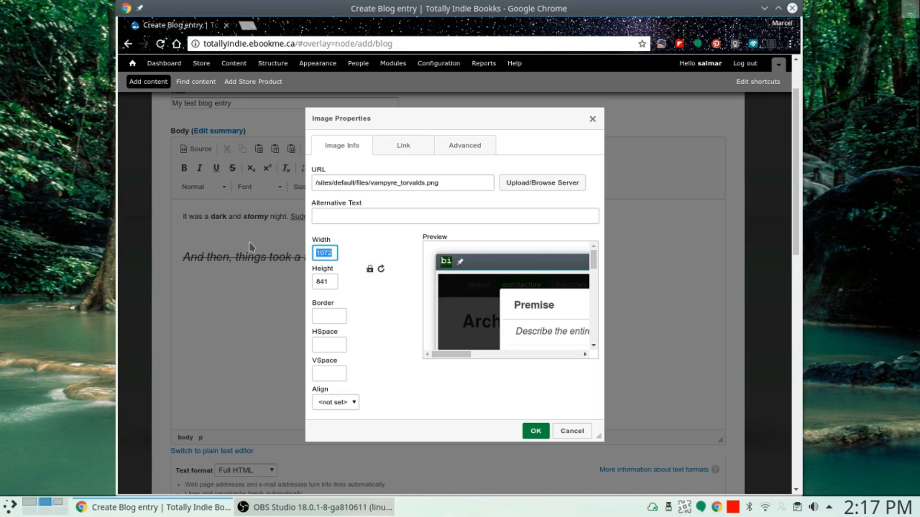
text(600)
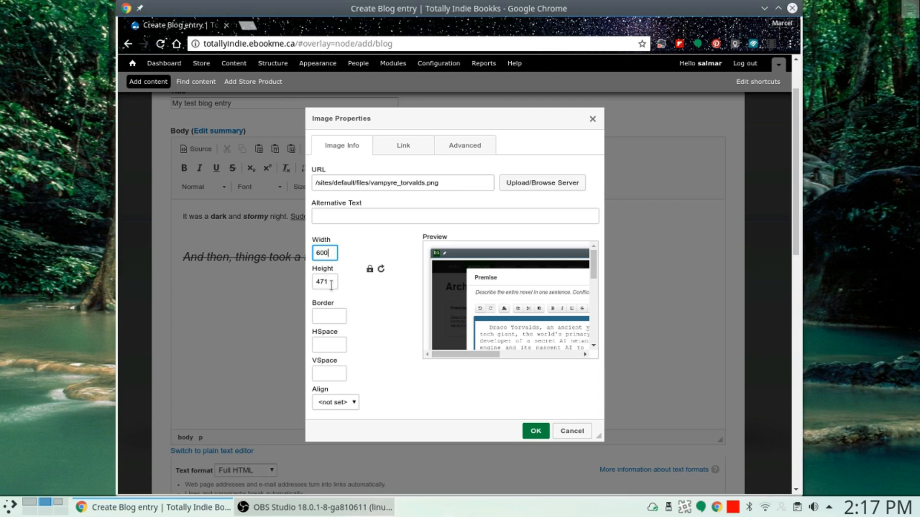
click(381, 268)
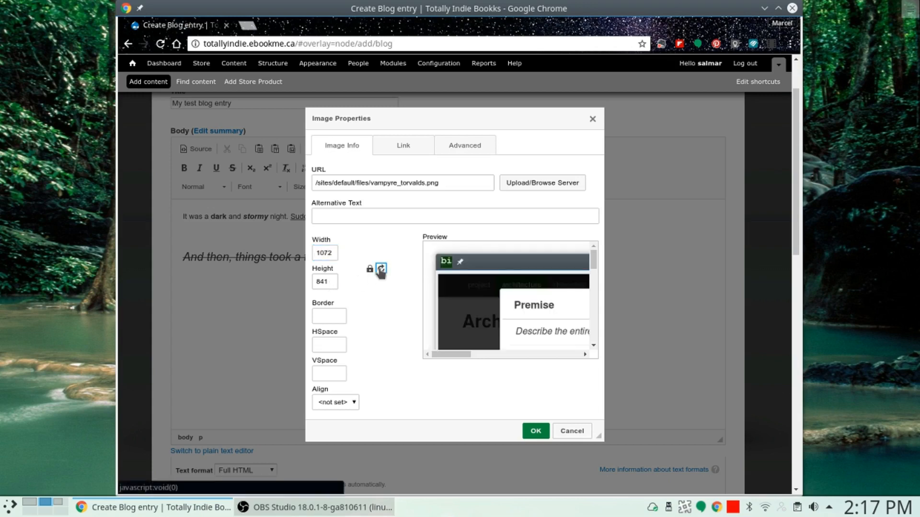
Set the image's width to 600, scaling the height in proportion.
double_click(327, 251)
text(6000)
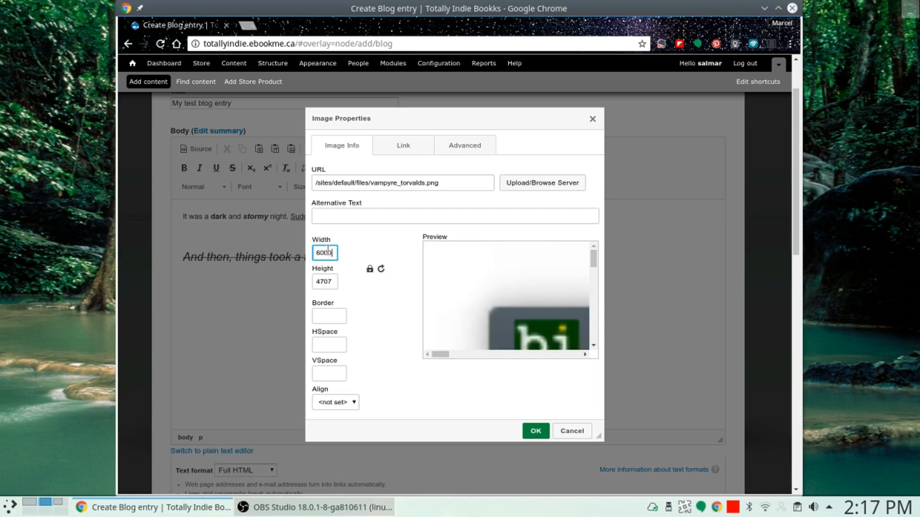
key(BackSpace)
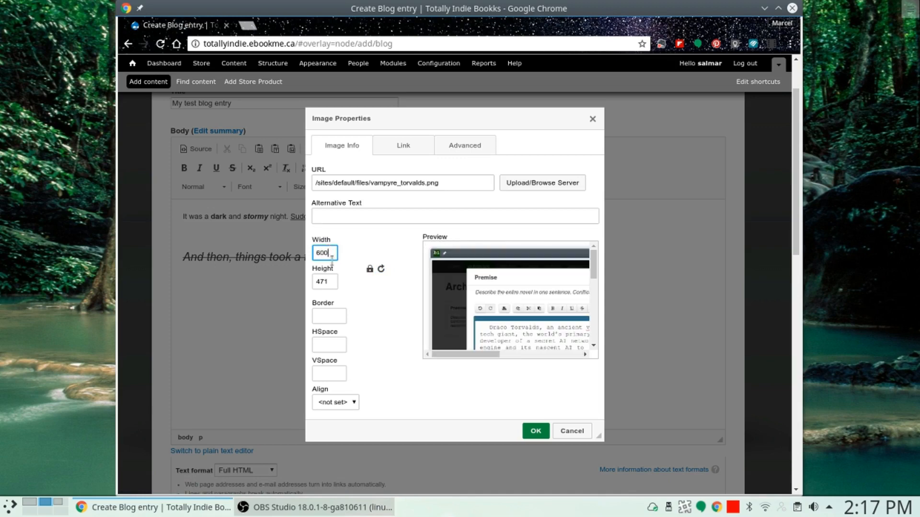
Give the image a border of 2 and a VSpace of 5, leave its alignment unset, and insert it into the body.
click(322, 317)
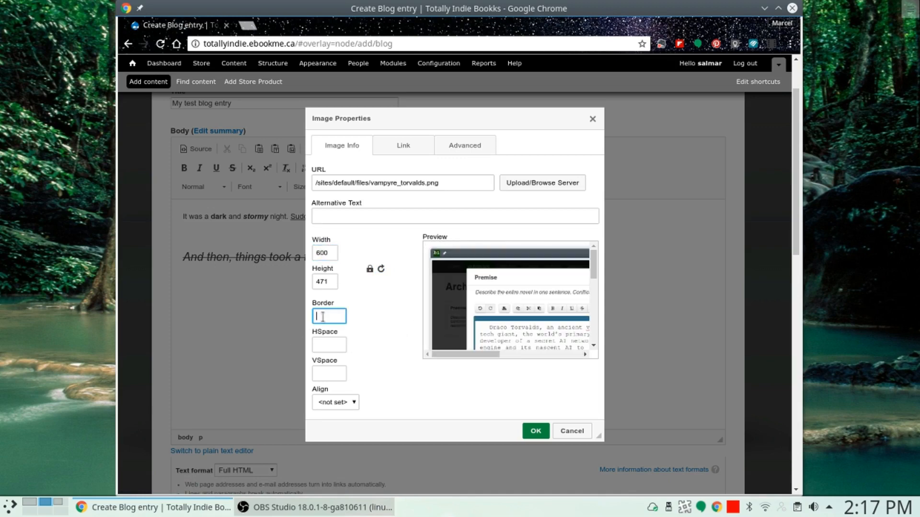
text(2)
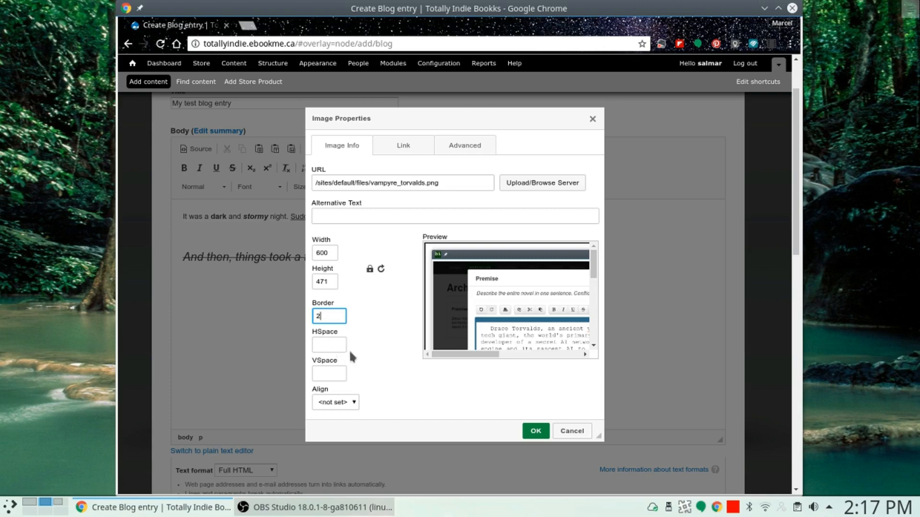
click(333, 371)
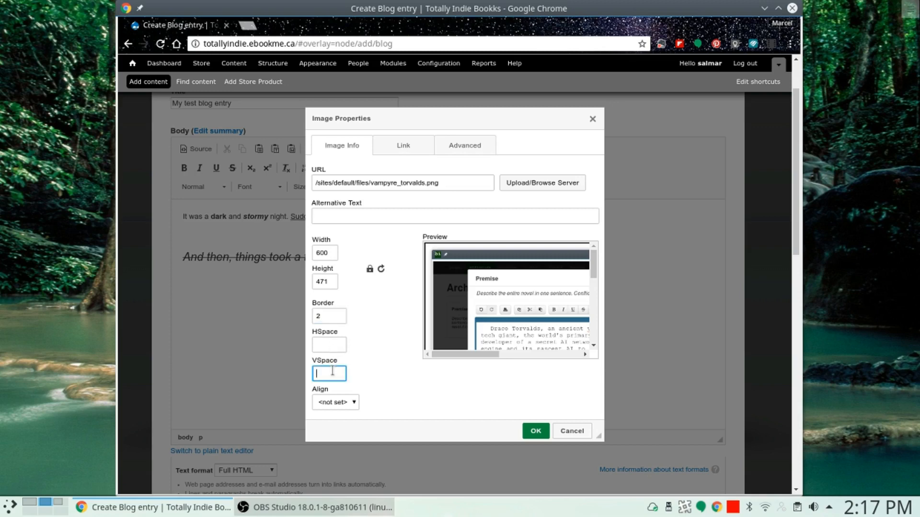
text(5)
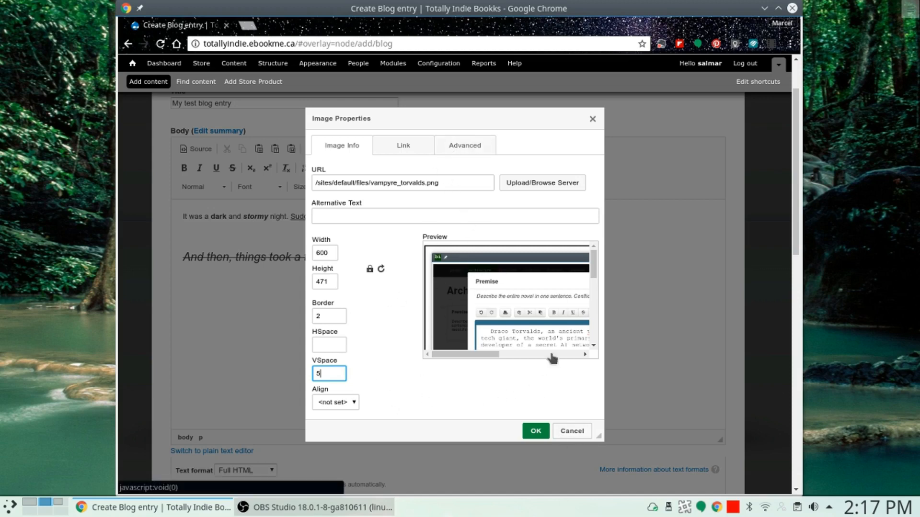
click(320, 403)
click(393, 318)
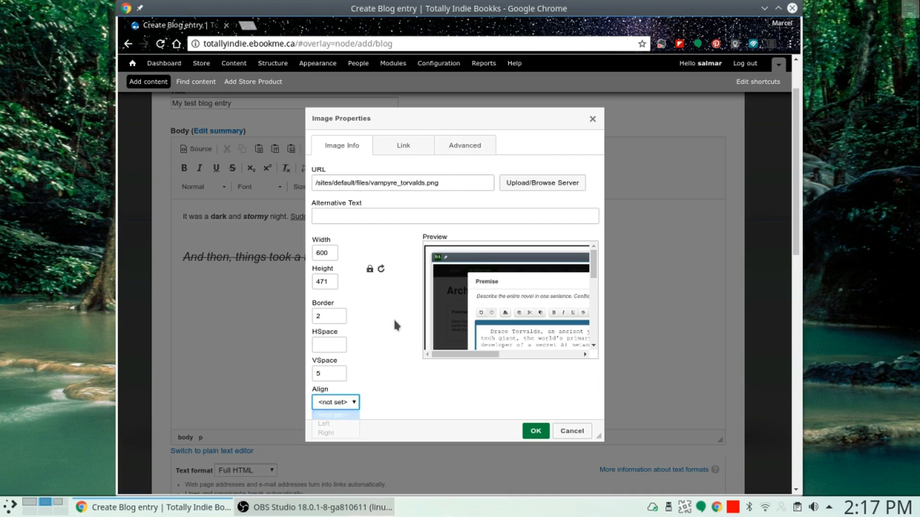
click(537, 430)
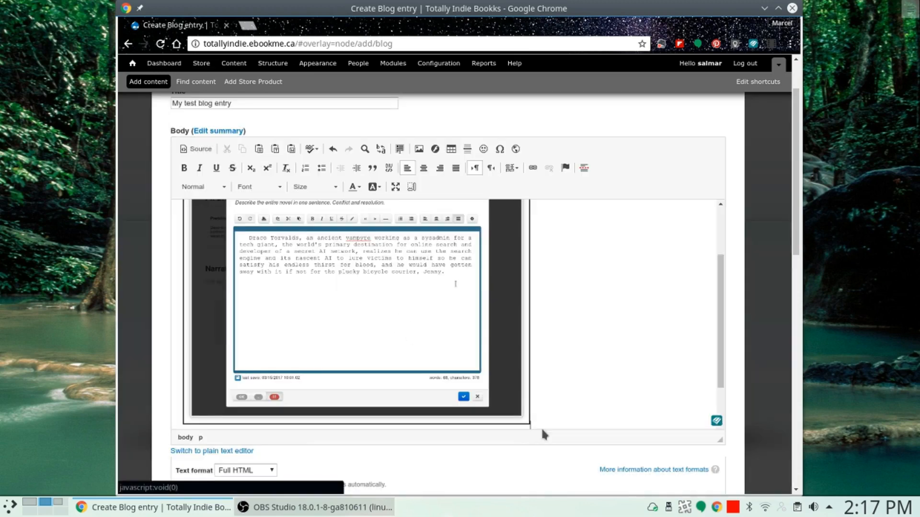
Examine the inserted image within the body text and the remaining fields of the blog entry form.
scroll(575, 288, up, 2)
scroll(575, 288, up, 3)
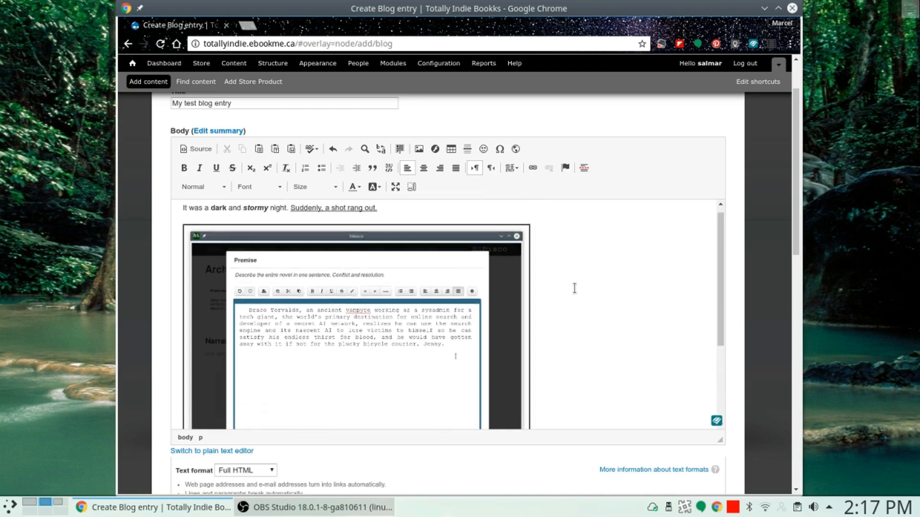
scroll(575, 288, down, 4)
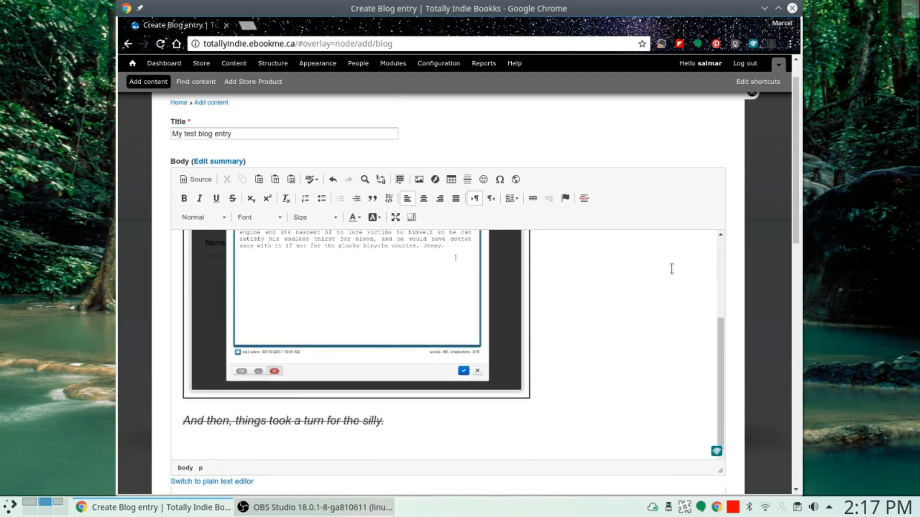
scroll(637, 349, down, 4)
scroll(403, 366, down, 3)
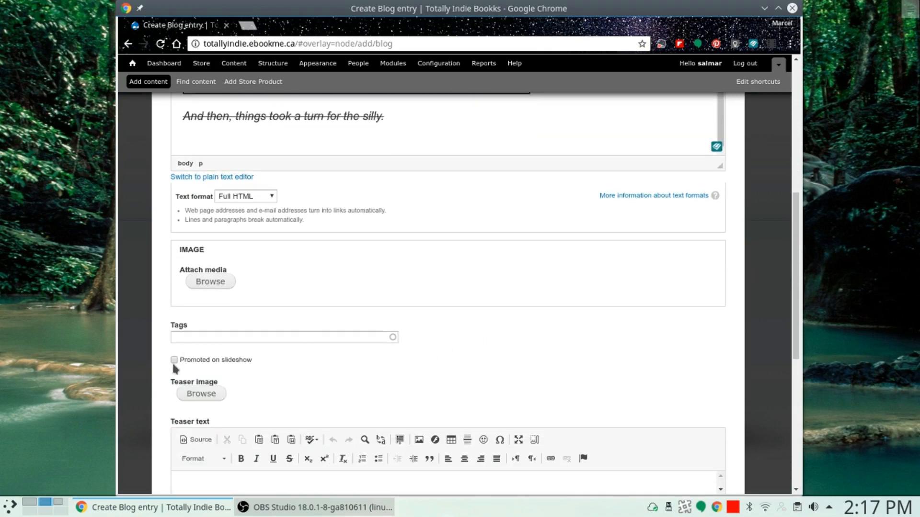
scroll(468, 328, up, 9)
scroll(477, 332, down, 2)
scroll(509, 371, up, 3)
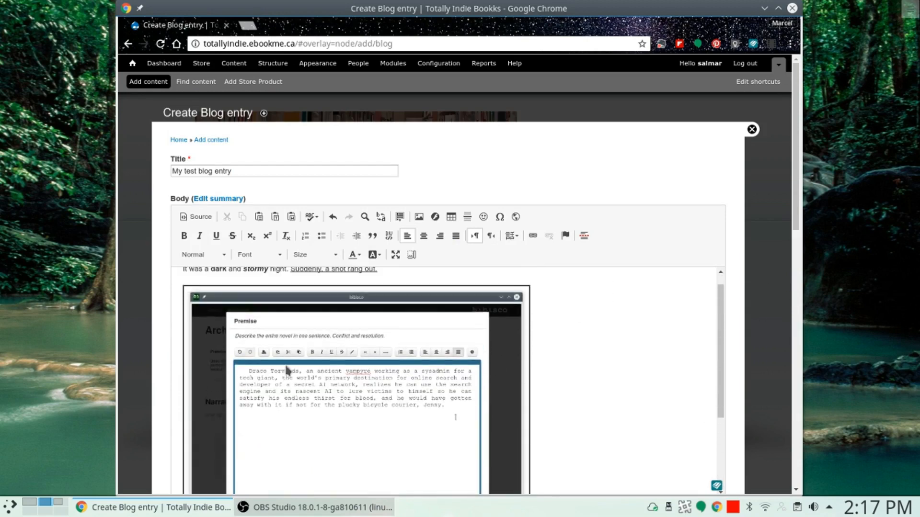
click(289, 365)
right_click(288, 363)
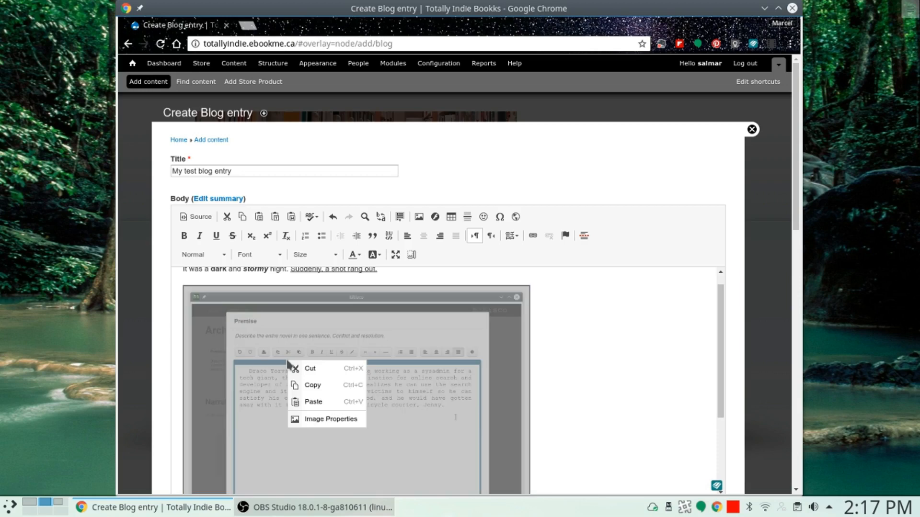
click(330, 418)
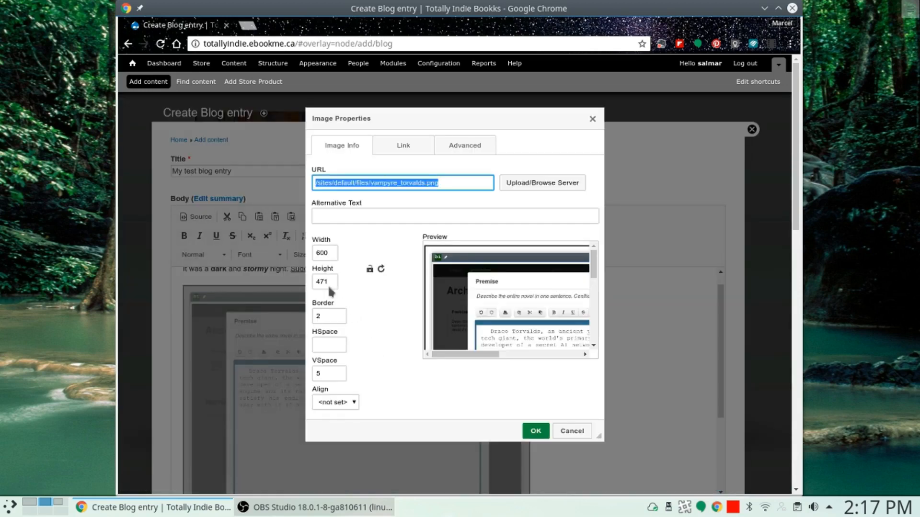
click(404, 145)
click(418, 182)
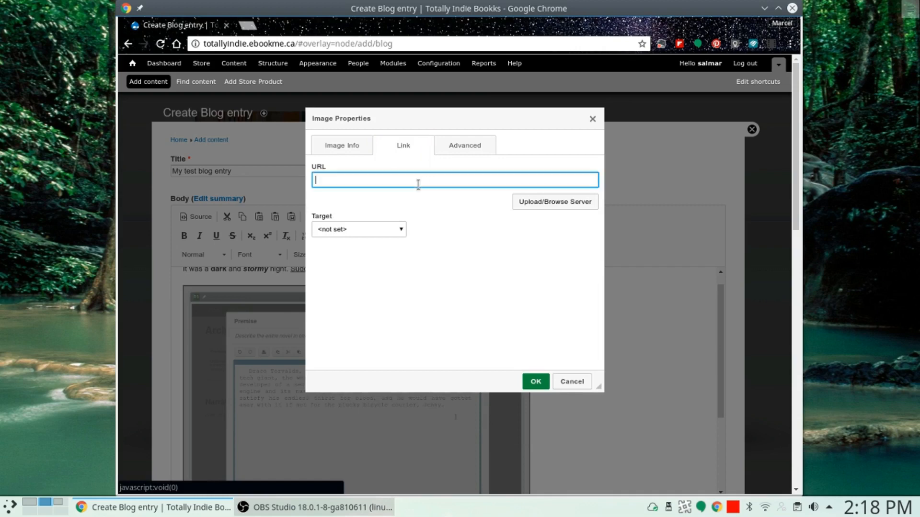
text(http://marcelgagne.com)
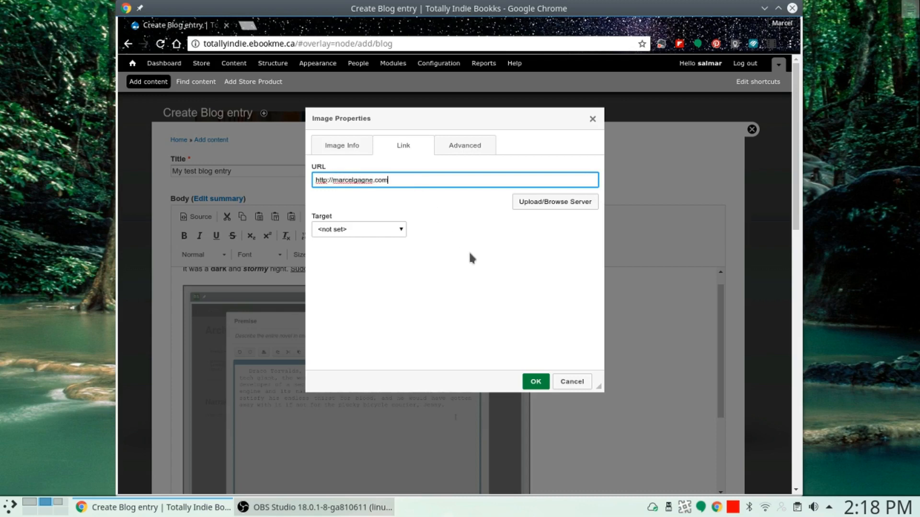
click(390, 229)
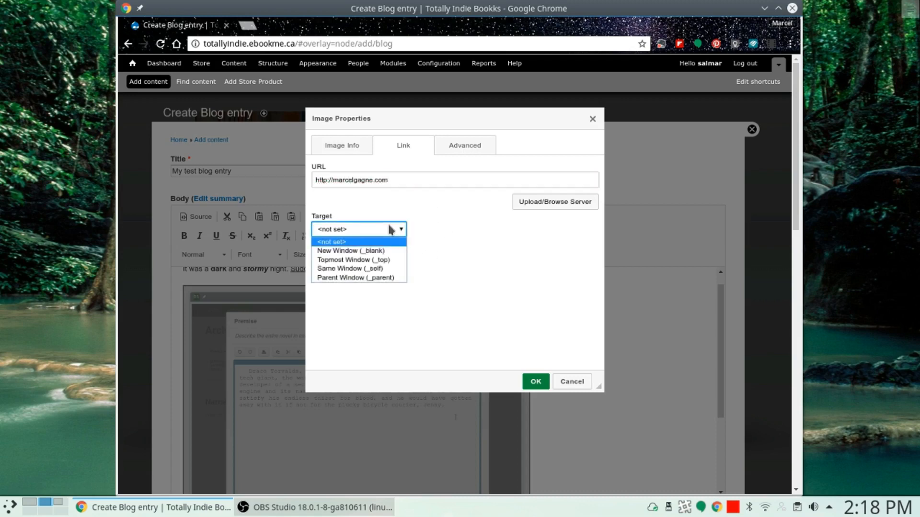
click(389, 252)
click(535, 382)
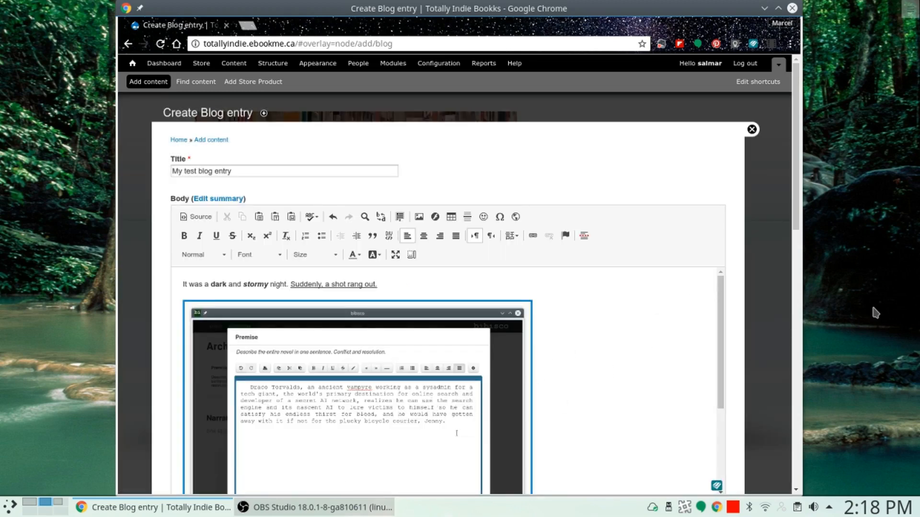
Check the linked image in the body text and save the blog entry.
scroll(660, 358, down, 5)
scroll(717, 344, up, 1)
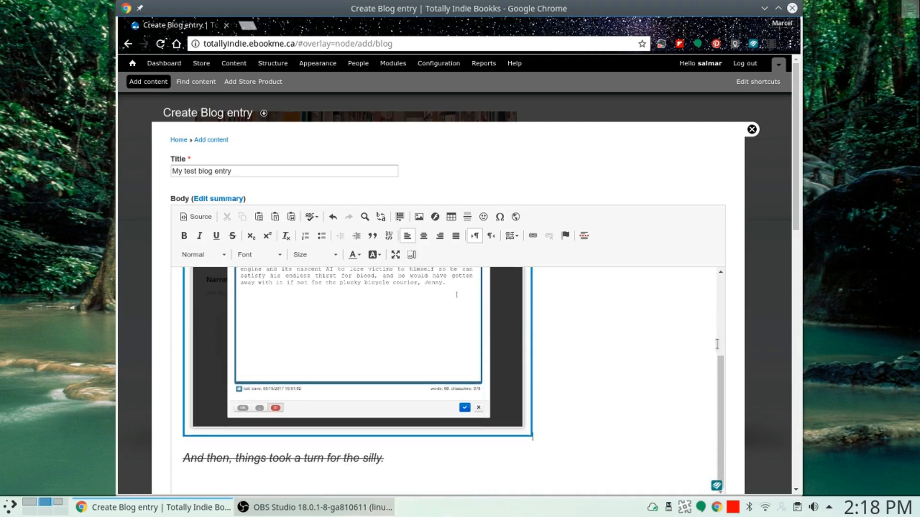
scroll(717, 344, down, 2)
scroll(585, 374, down, 12)
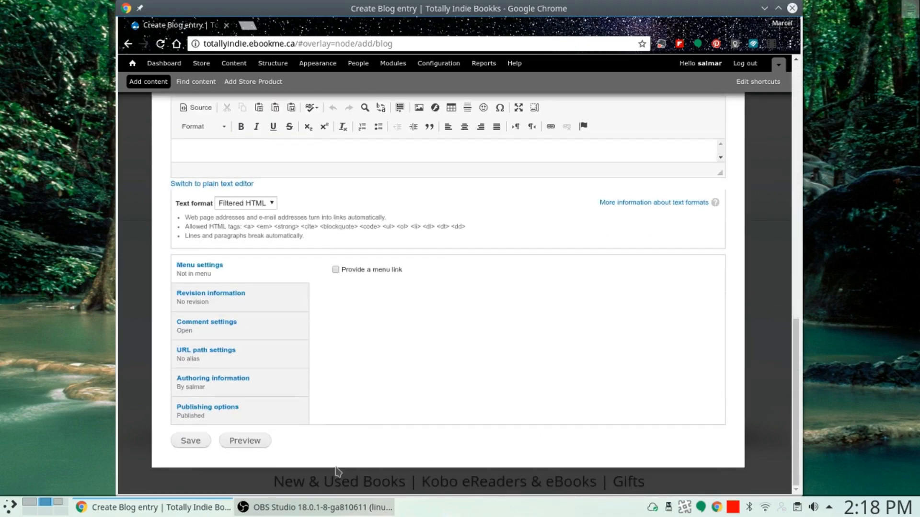
click(190, 441)
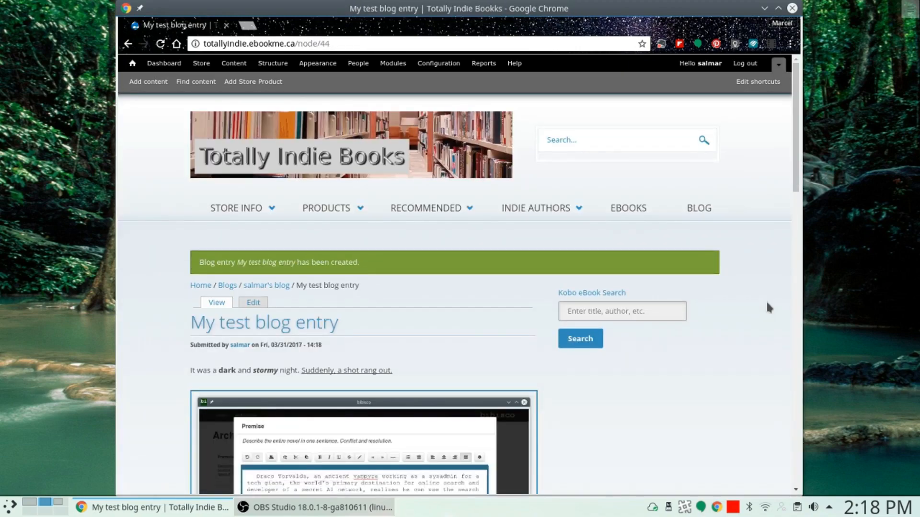
Review the published blog entry, including its formatted text and the linked image.
scroll(769, 308, down, 3)
scroll(767, 304, down, 5)
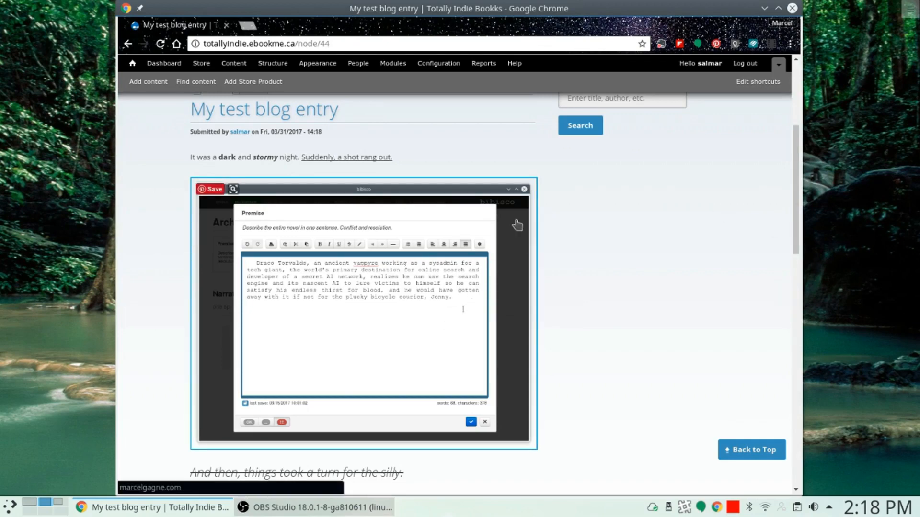
scroll(649, 255, down, 3)
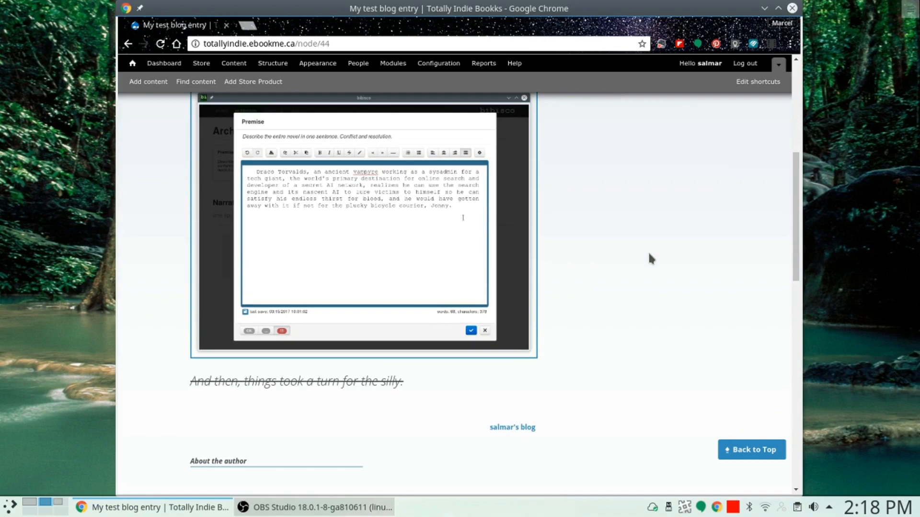
scroll(647, 251, up, 8)
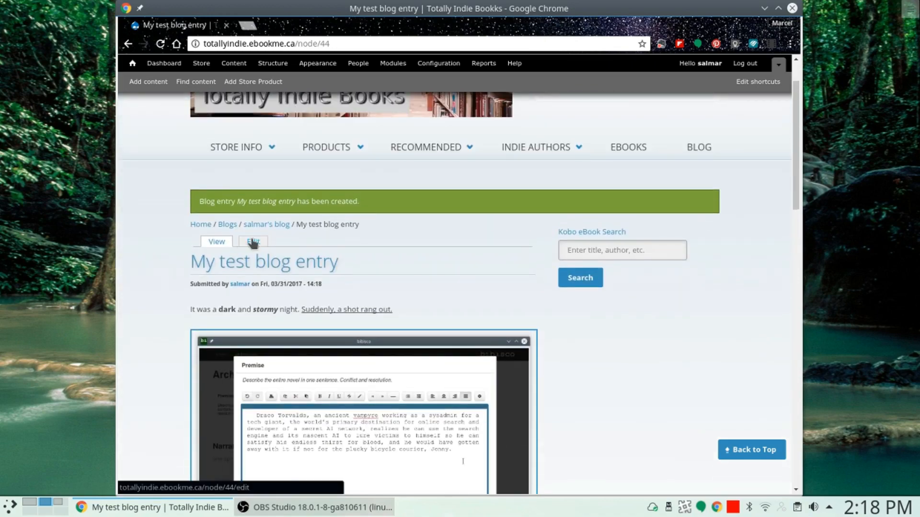
scroll(616, 366, down, 3)
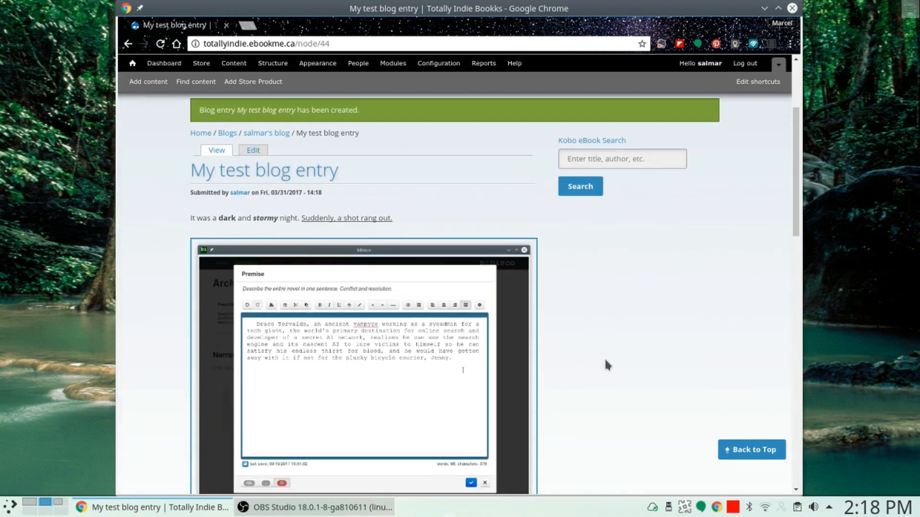
scroll(607, 365, down, 2)
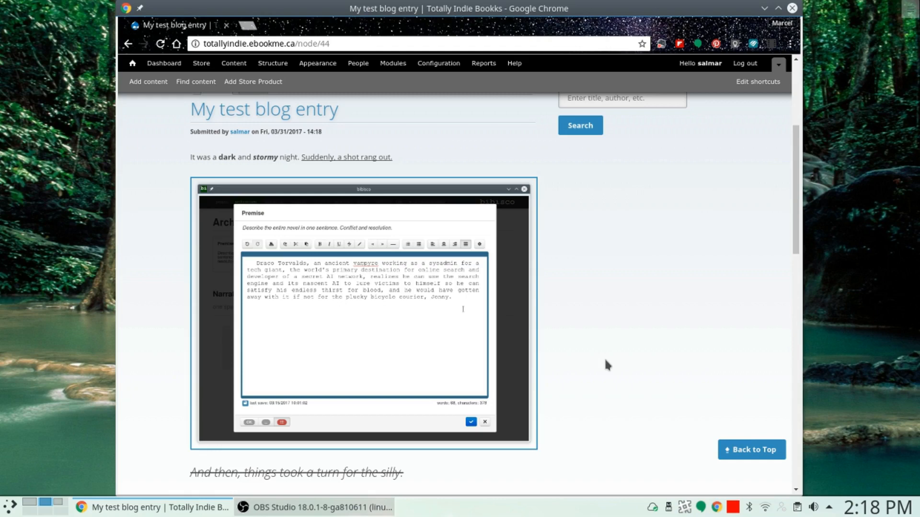